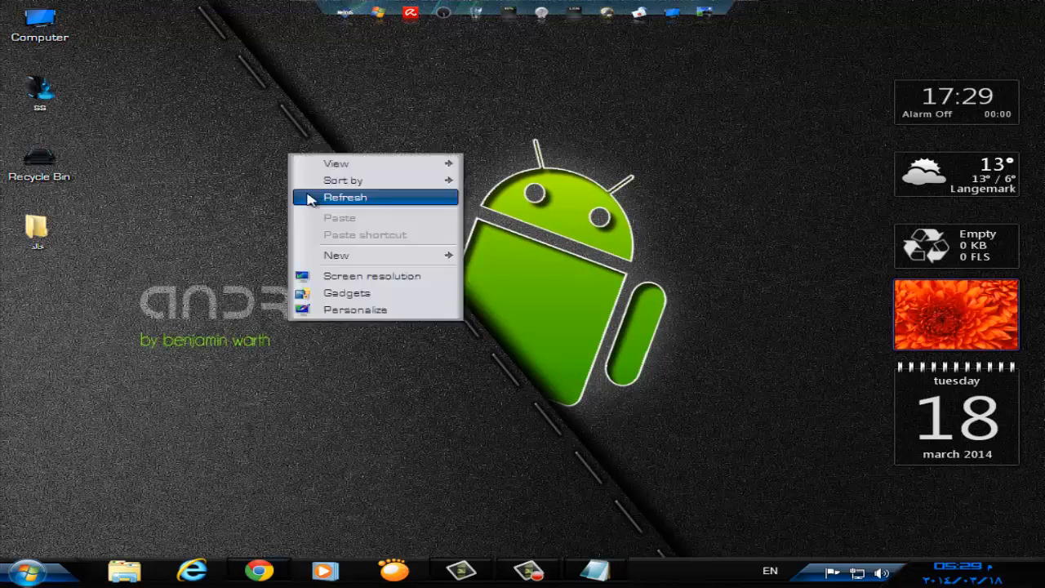
pyautogui.click(301, 198)
pyautogui.rightClick(283, 157)
pyautogui.click(317, 206)
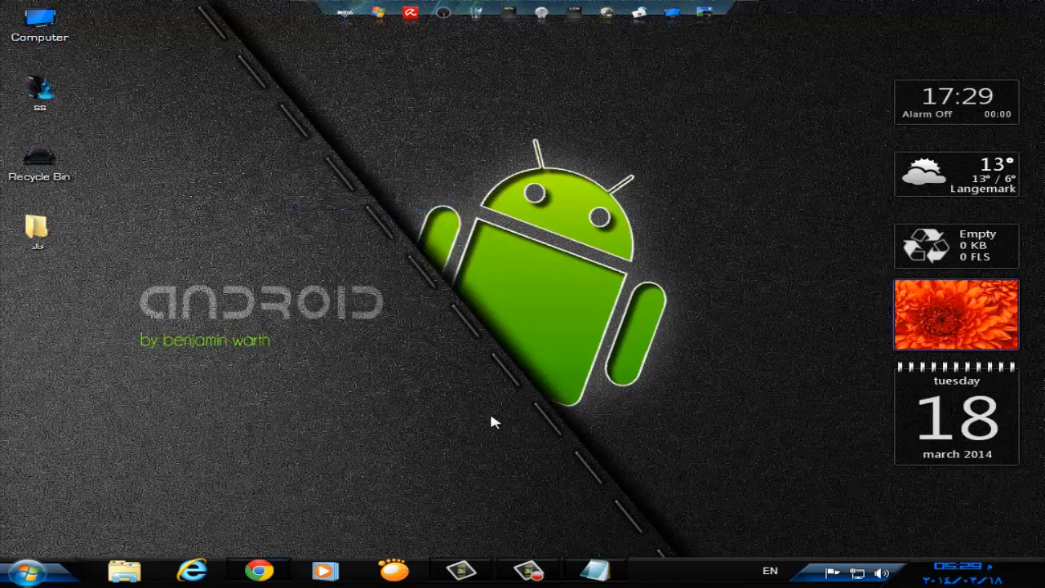
pyautogui.rightClick(413, 301)
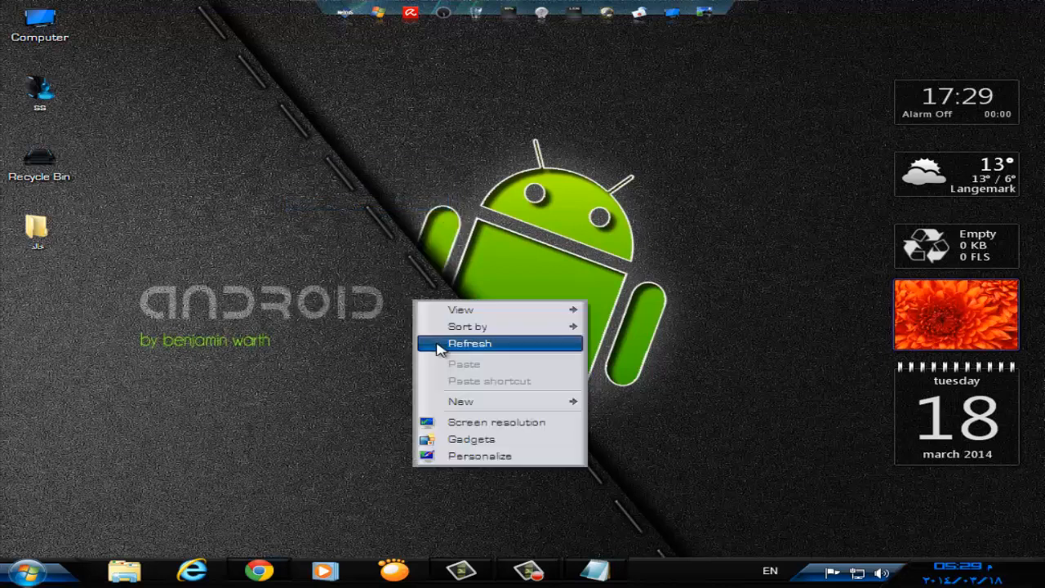
pyautogui.click(433, 340)
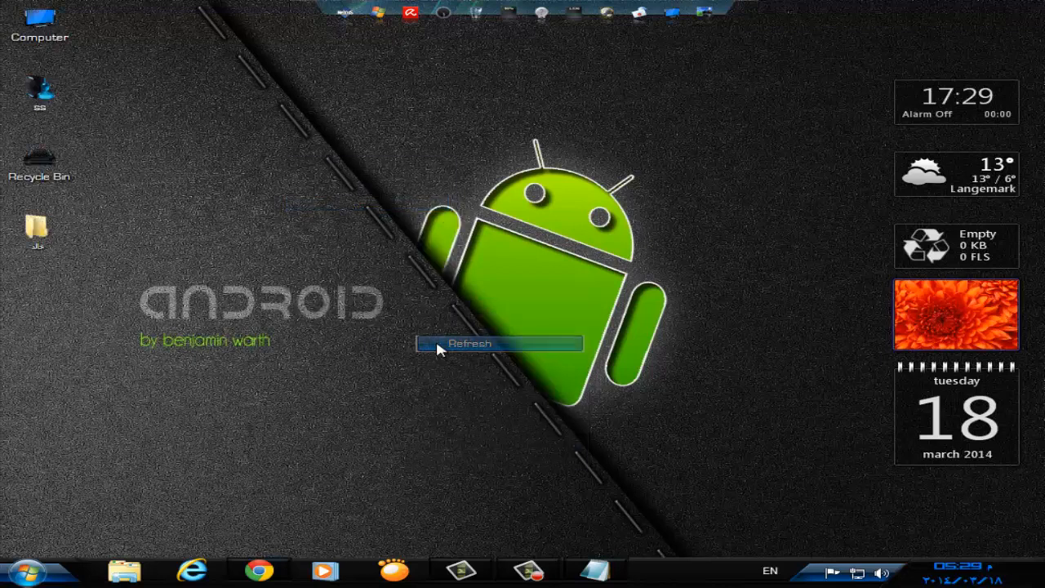
pyautogui.click(596, 570)
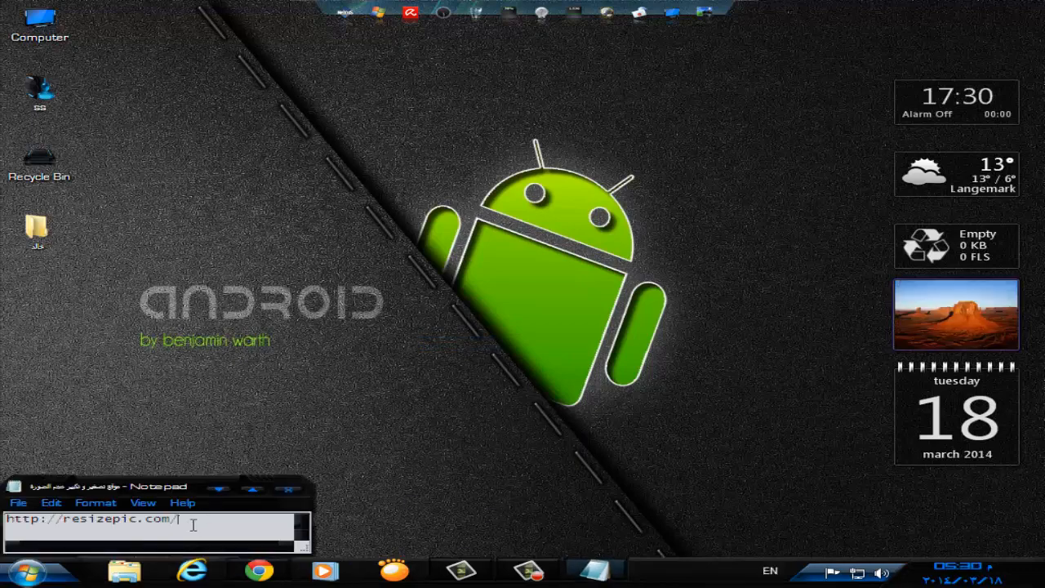
pyautogui.moveTo(194, 524); pyautogui.dragTo(5, 521)
pyautogui.rightClick(71, 523)
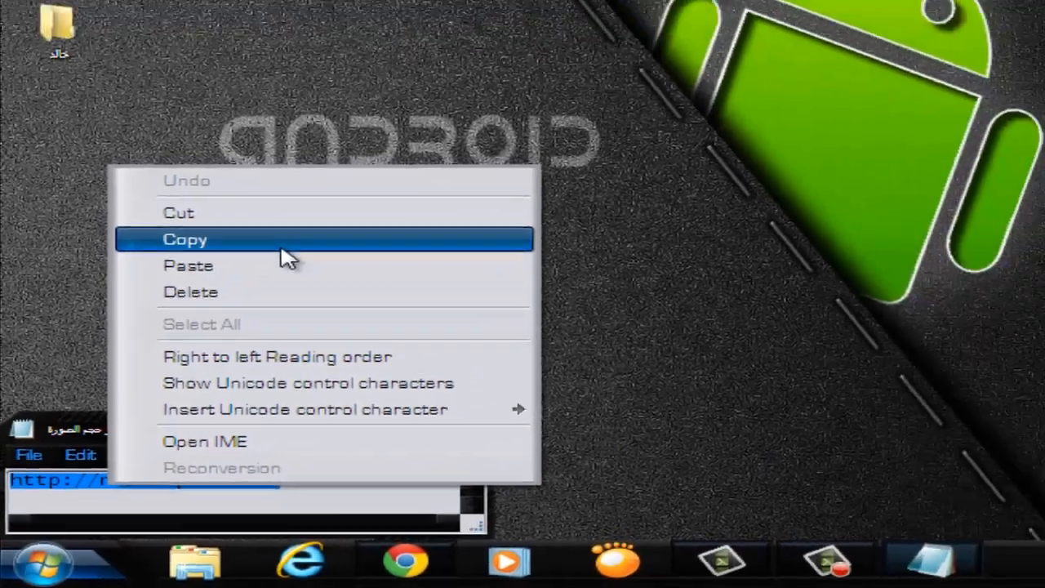
pyautogui.click(180, 369)
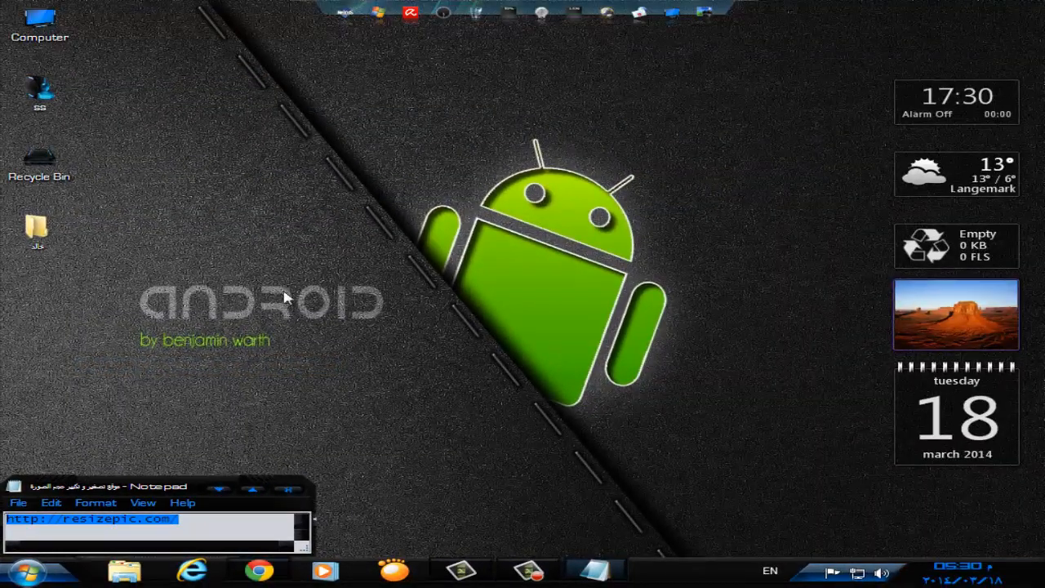
pyautogui.rightClick(299, 223)
pyautogui.click(357, 268)
pyautogui.click(242, 577)
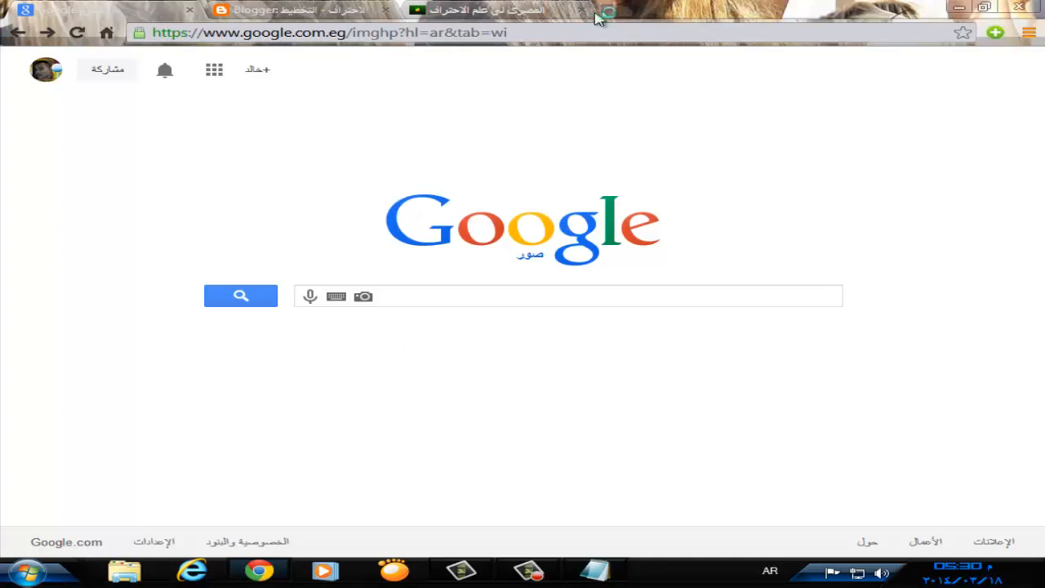
pyautogui.click(601, 14)
pyautogui.rightClick(460, 28)
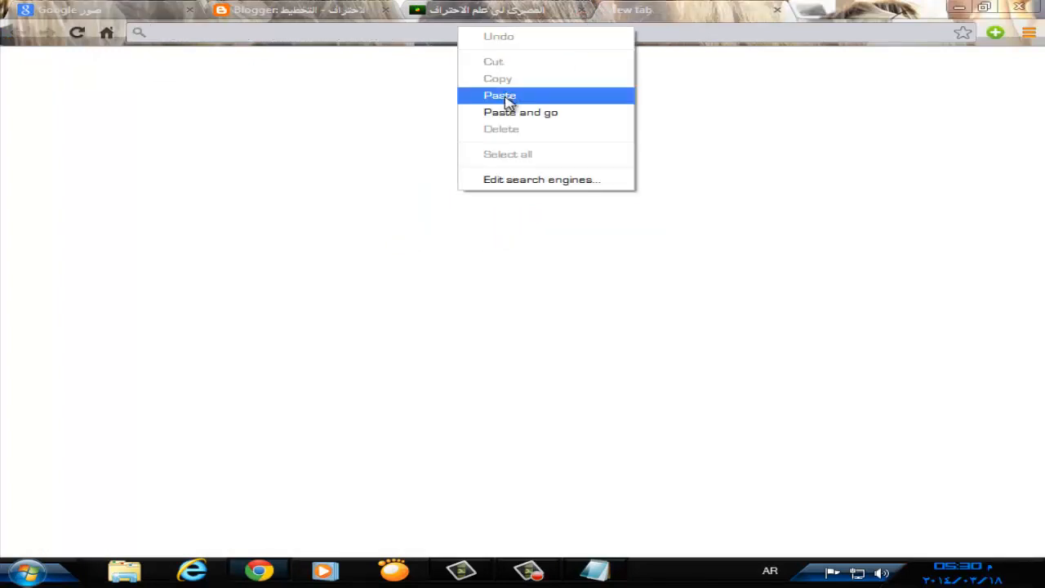
pyautogui.click(504, 96)
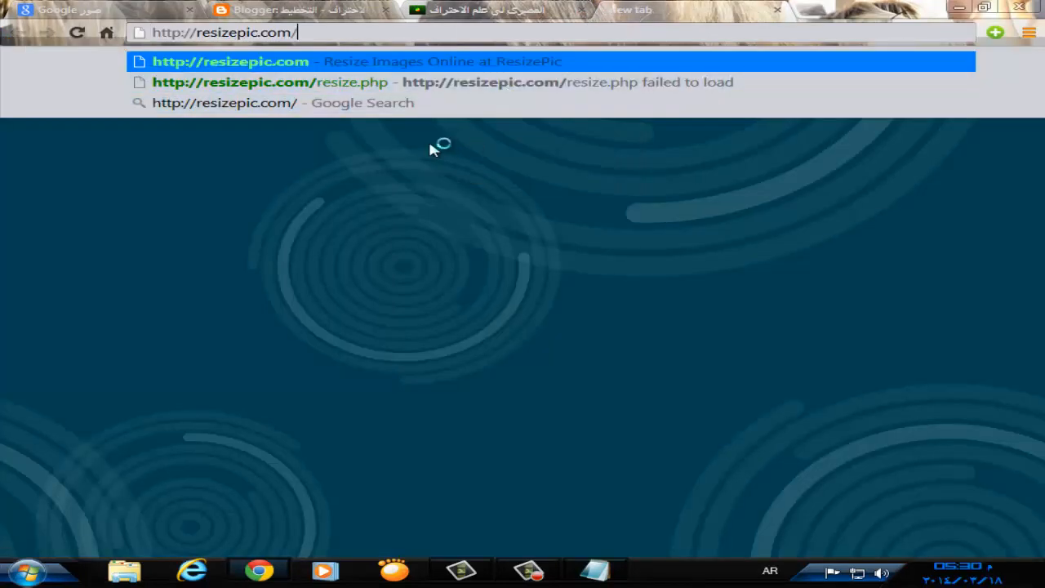
pyautogui.press('Return')
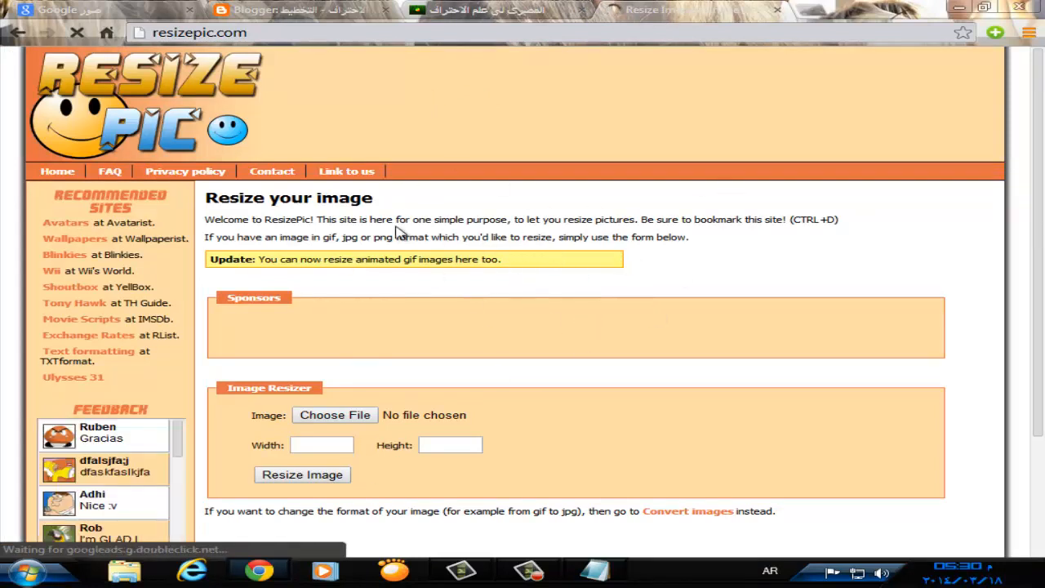
# Search Google Images for "الاهلى" in the tab that is already open
pyautogui.click(138, 12)
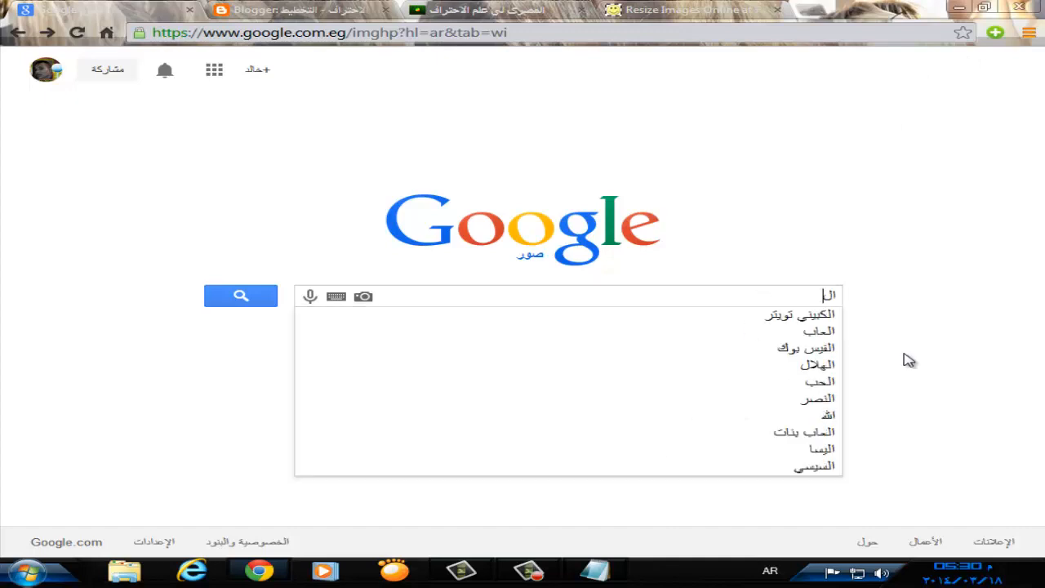
pyautogui.write('هلى')
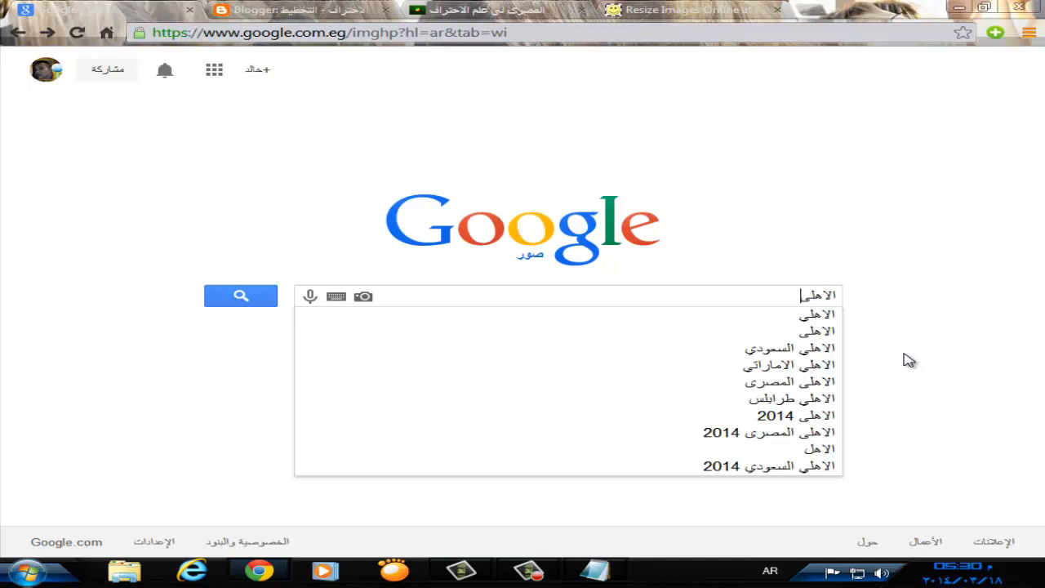
pyautogui.press('Return')
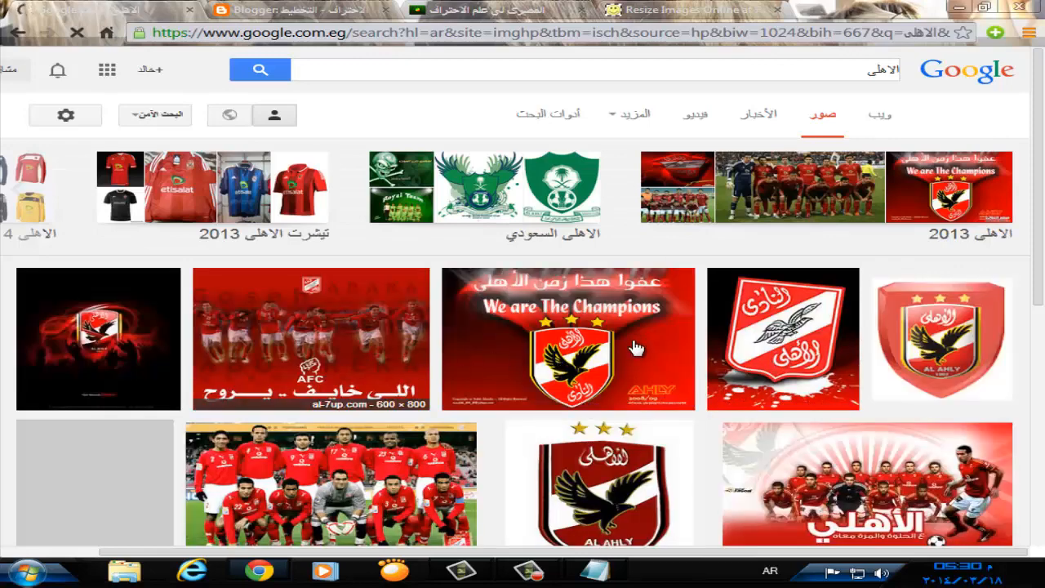
# Save the wide red team banner with the large white "الأهلي" lettering to the Desktop as the JPEG image "download"
pyautogui.scroll(-2, 360, 437)
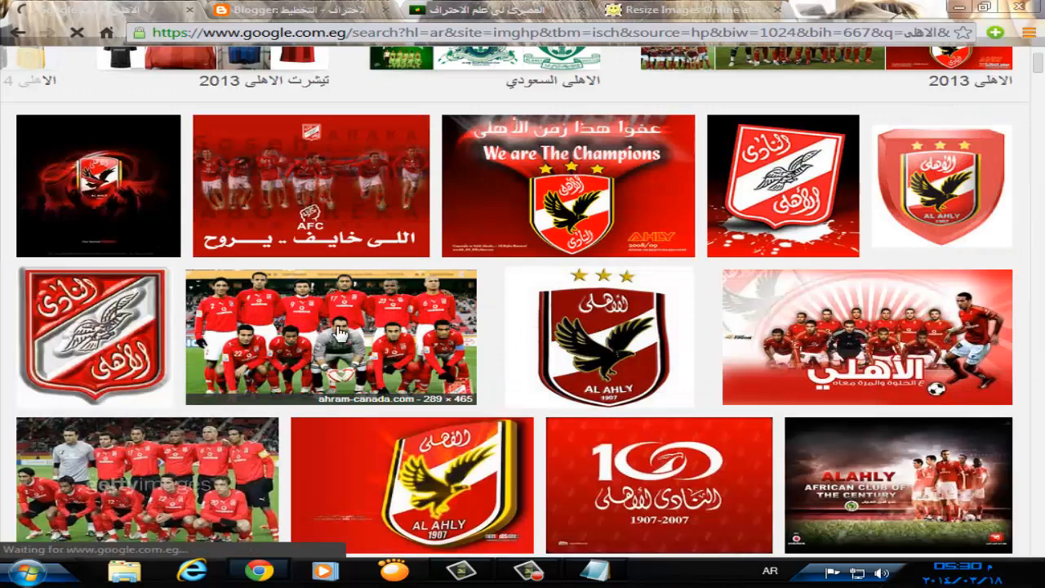
pyautogui.rightClick(835, 343)
pyautogui.click(887, 214)
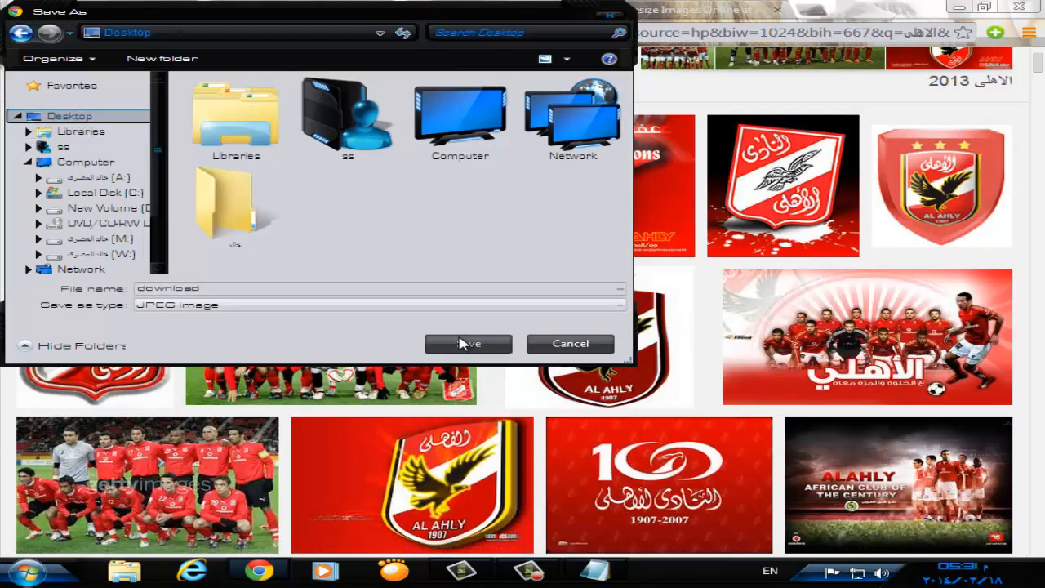
pyautogui.click(462, 343)
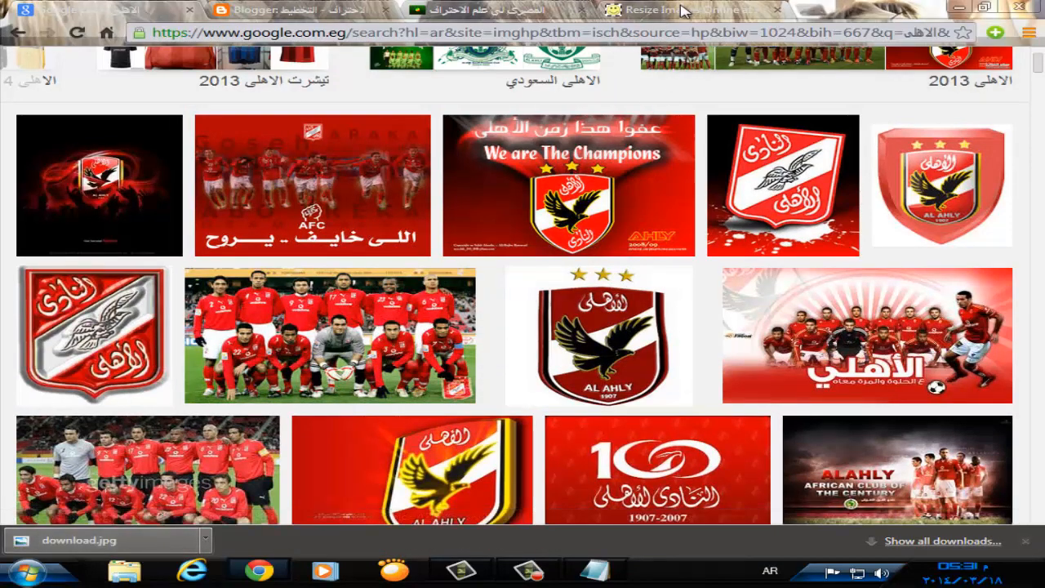
# Return to the ResizePic page and set the image resizer's width to 1000 and height to 190
pyautogui.click(684, 10)
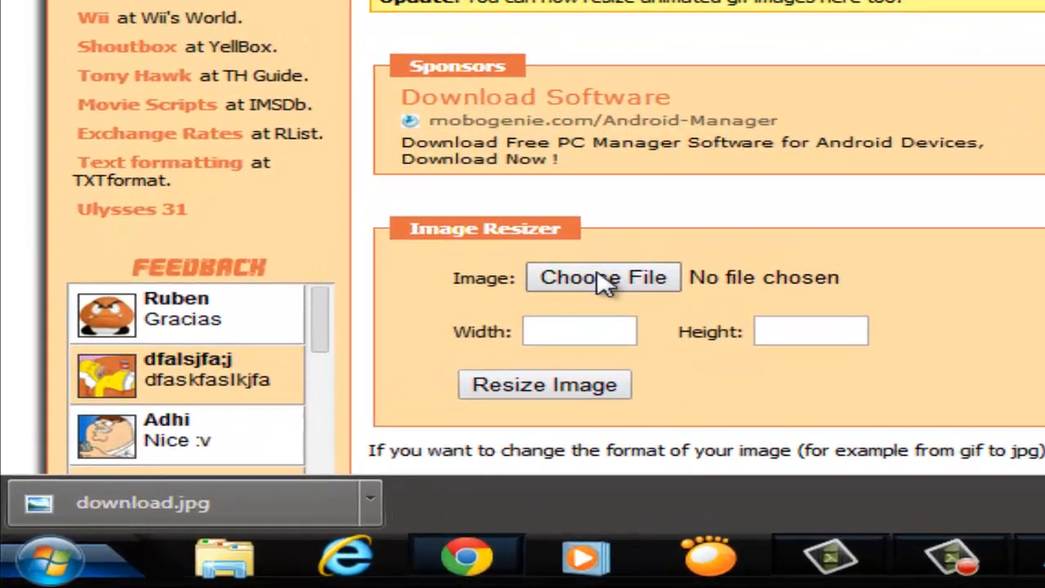
pyautogui.click(548, 328)
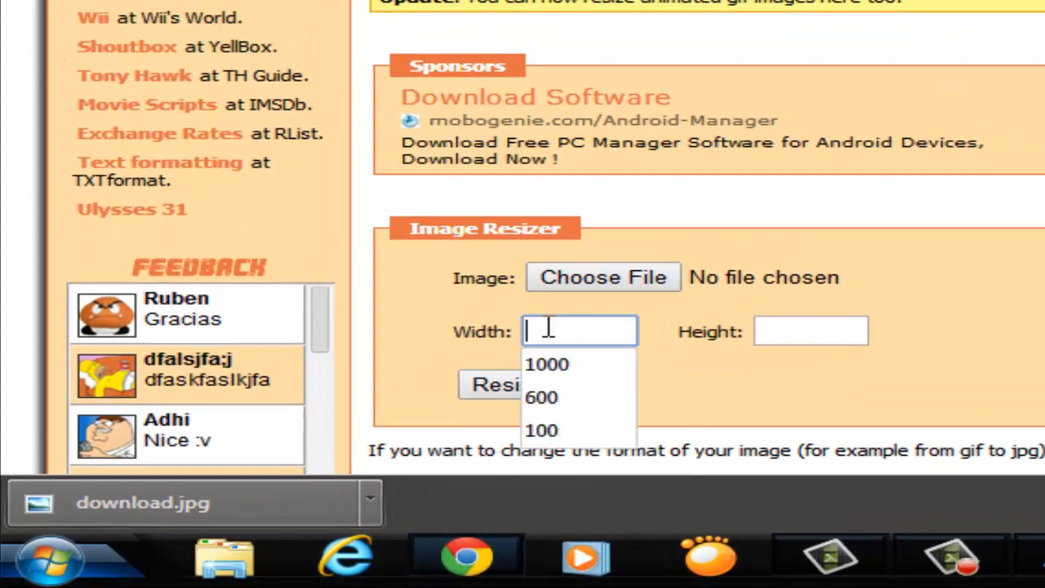
pyautogui.click(559, 367)
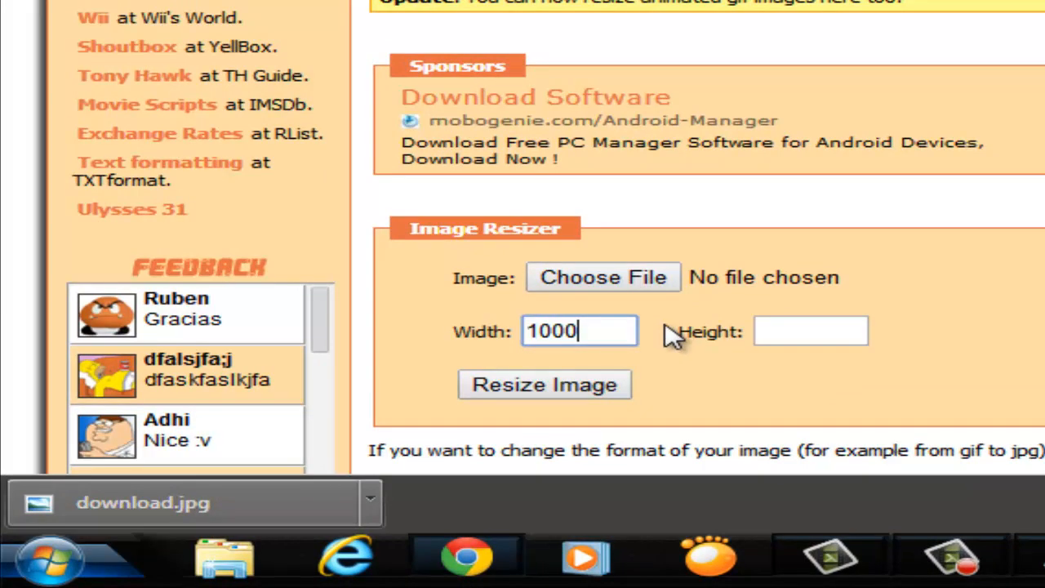
pyautogui.click(786, 328)
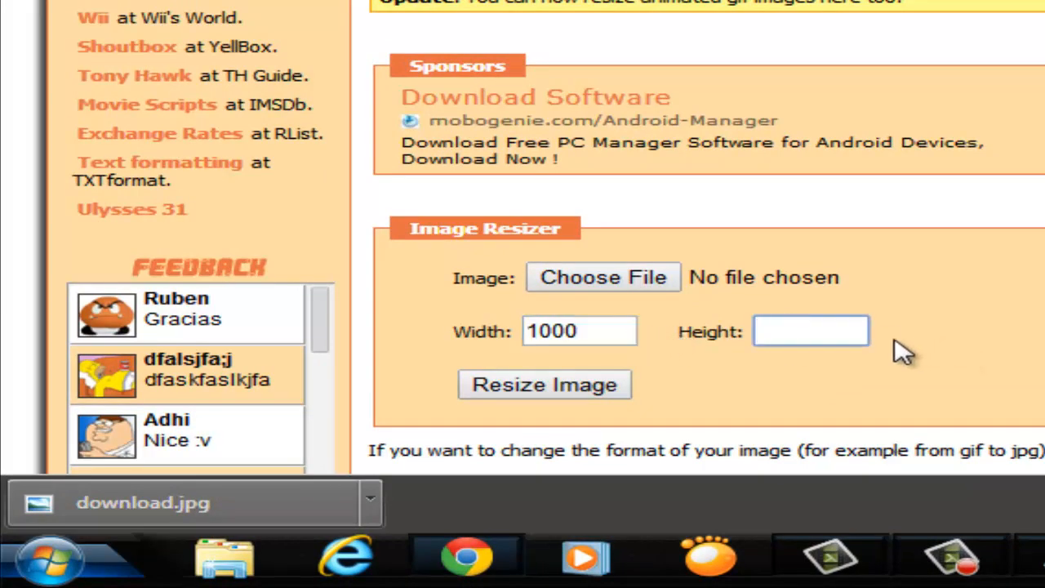
pyautogui.click(808, 335)
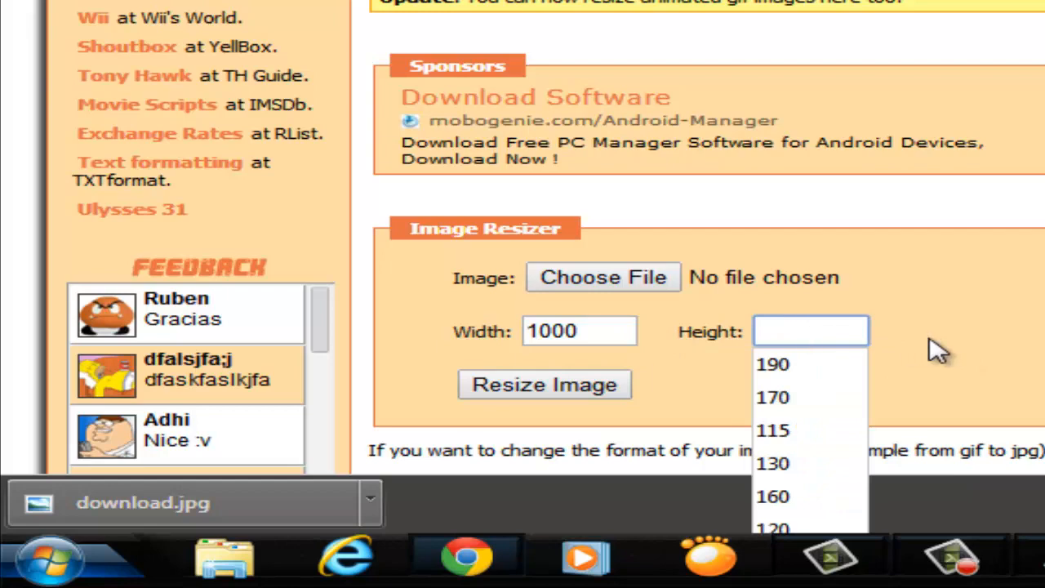
pyautogui.click(776, 368)
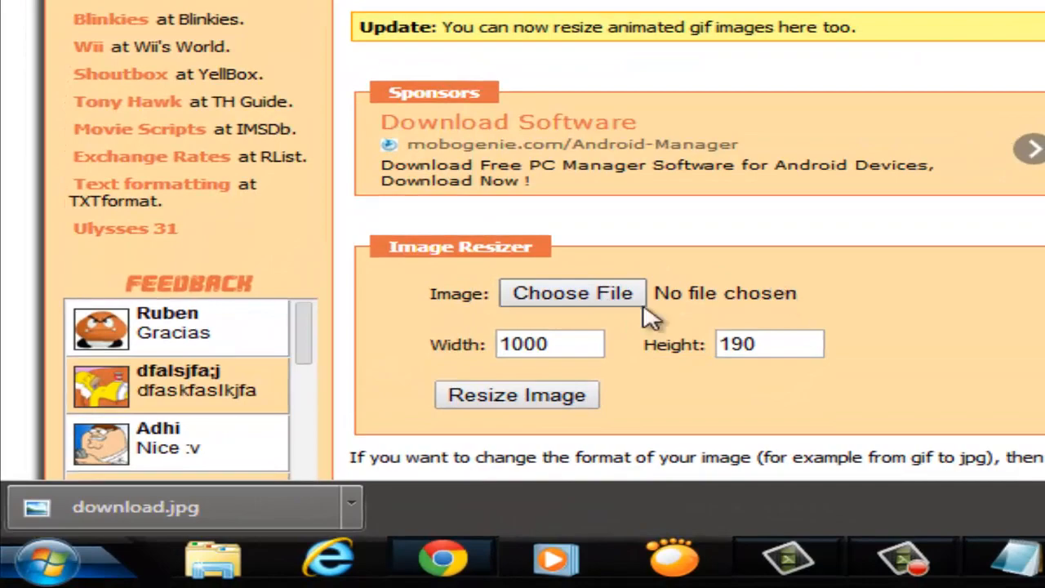
# Choose the "download" image from the Desktop as the source file and resize it
pyautogui.click(523, 303)
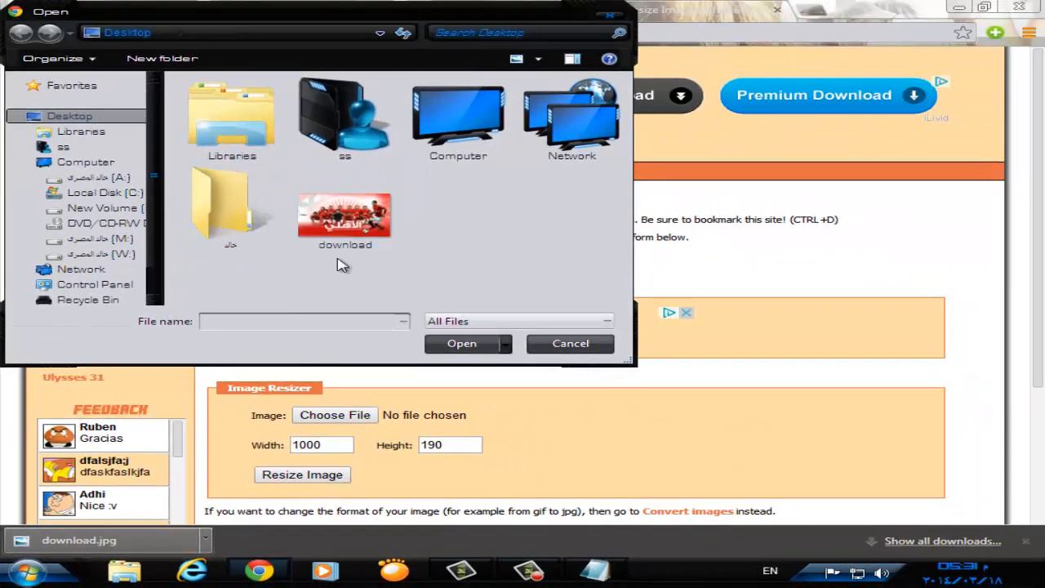
pyautogui.click(377, 184)
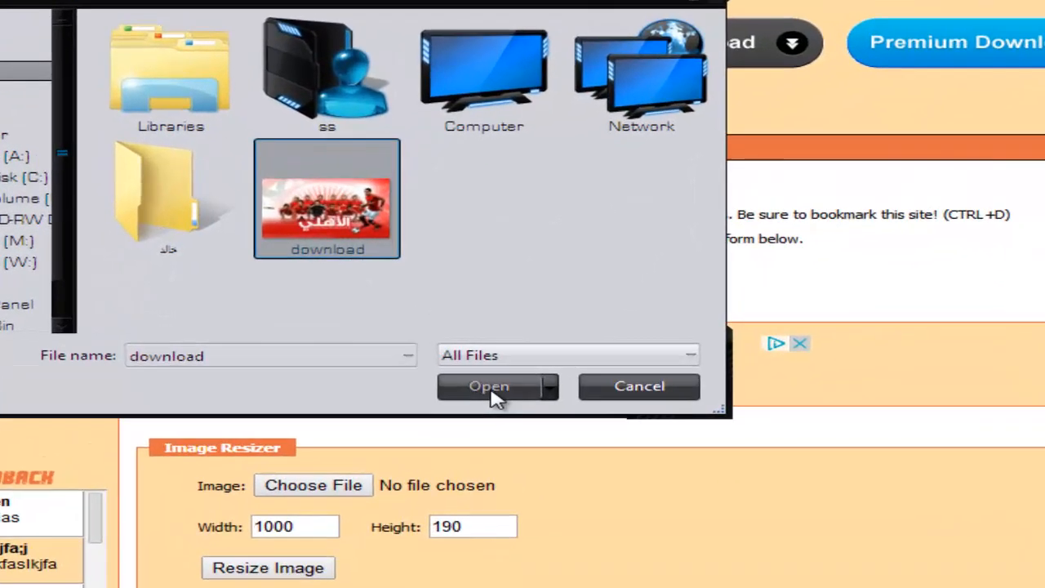
pyautogui.click(490, 387)
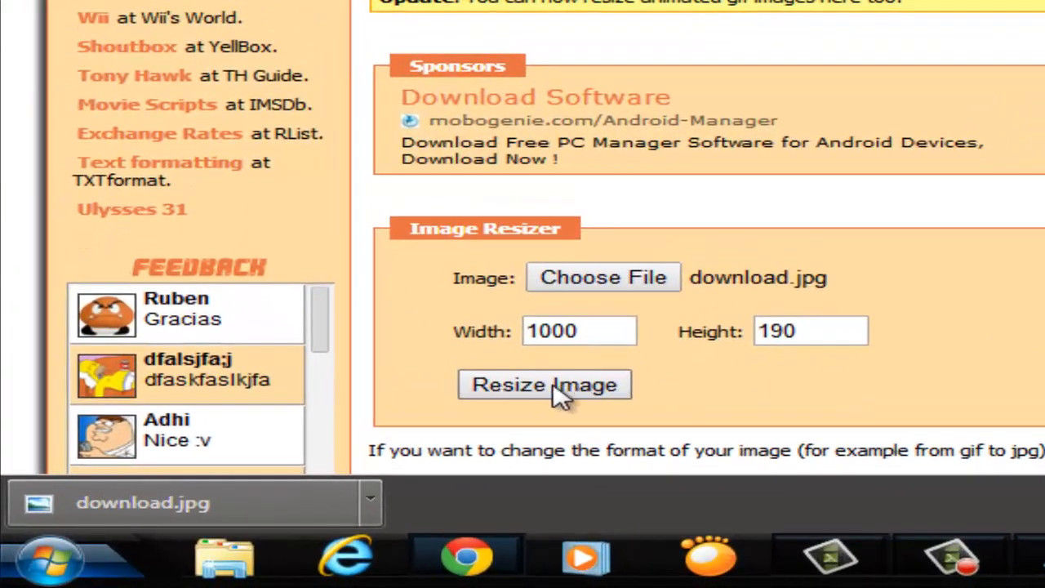
pyautogui.click(548, 384)
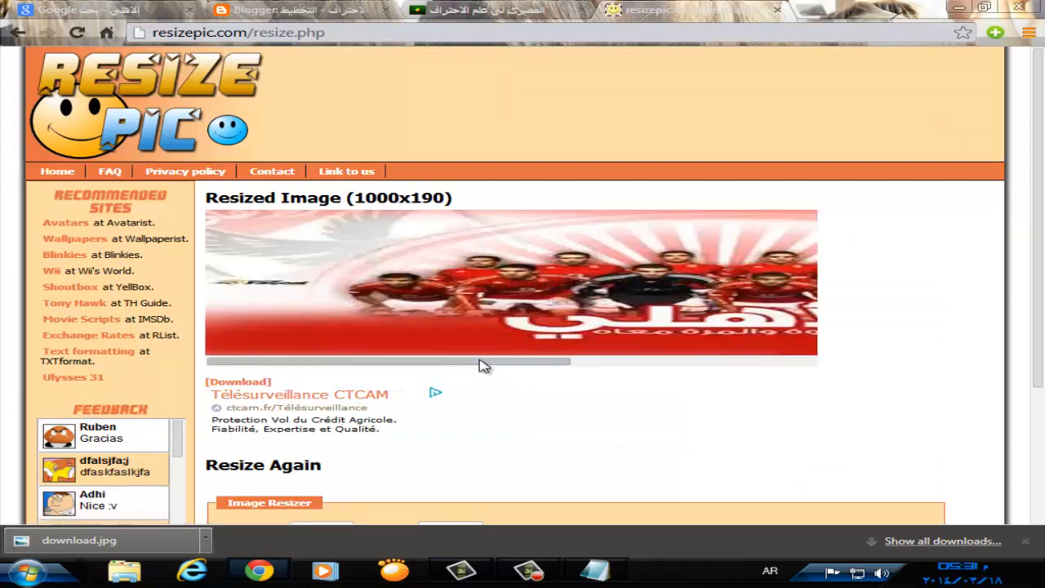
# Download the resized 1000x190 image through the site's own download link
pyautogui.moveTo(483, 364); pyautogui.dragTo(444, 361)
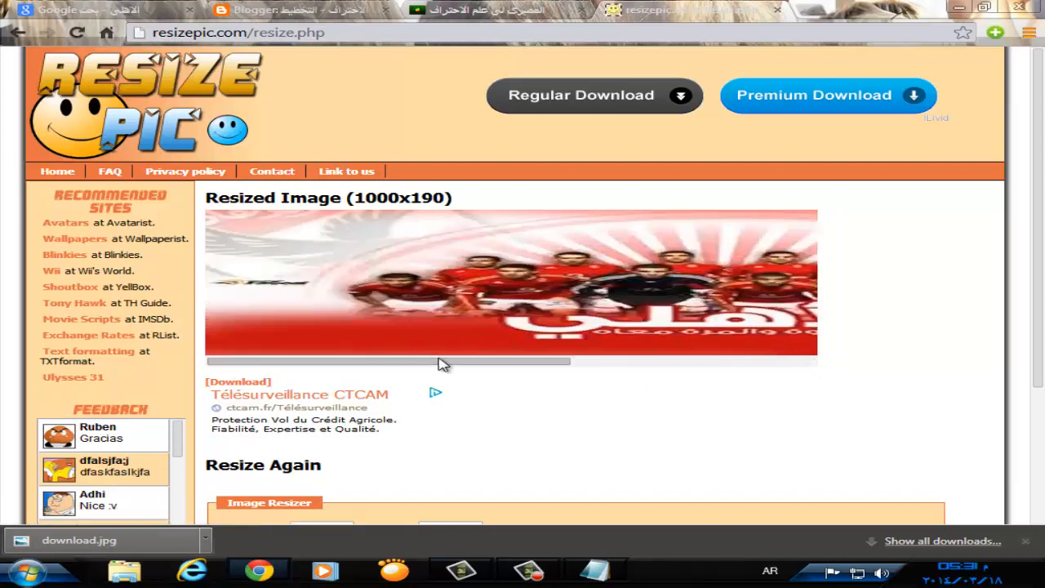
pyautogui.rightClick(462, 253)
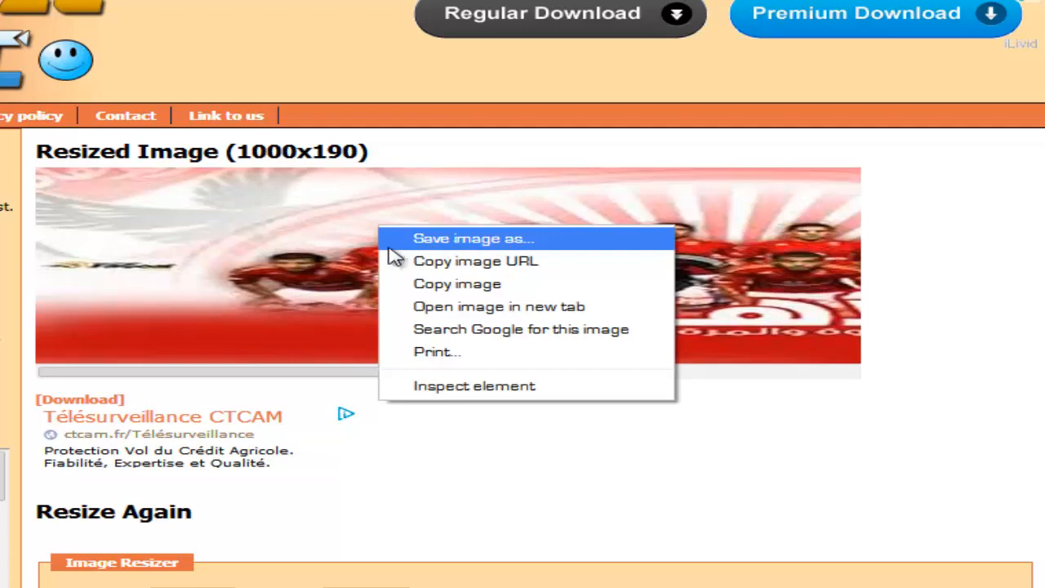
pyautogui.click(296, 205)
pyautogui.rightClick(296, 202)
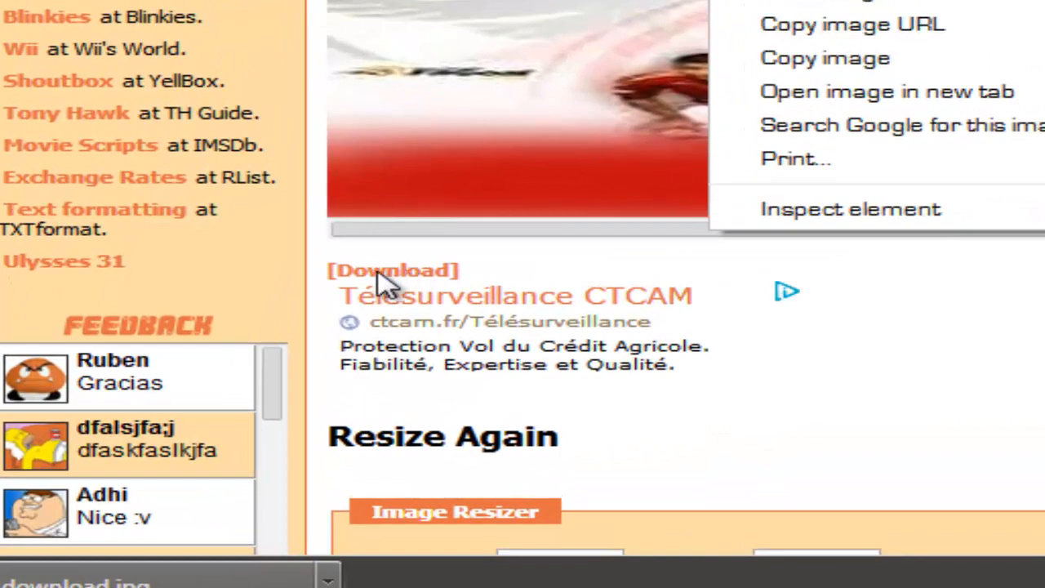
pyautogui.click(382, 272)
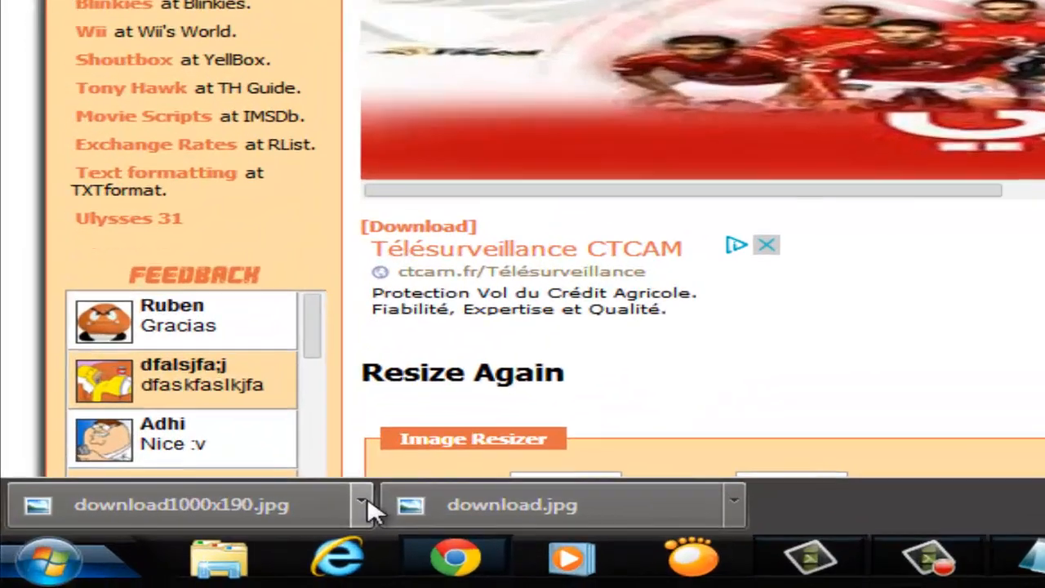
# Show download1000x190.jpg in its download folder, and close the folder window
pyautogui.click(196, 540)
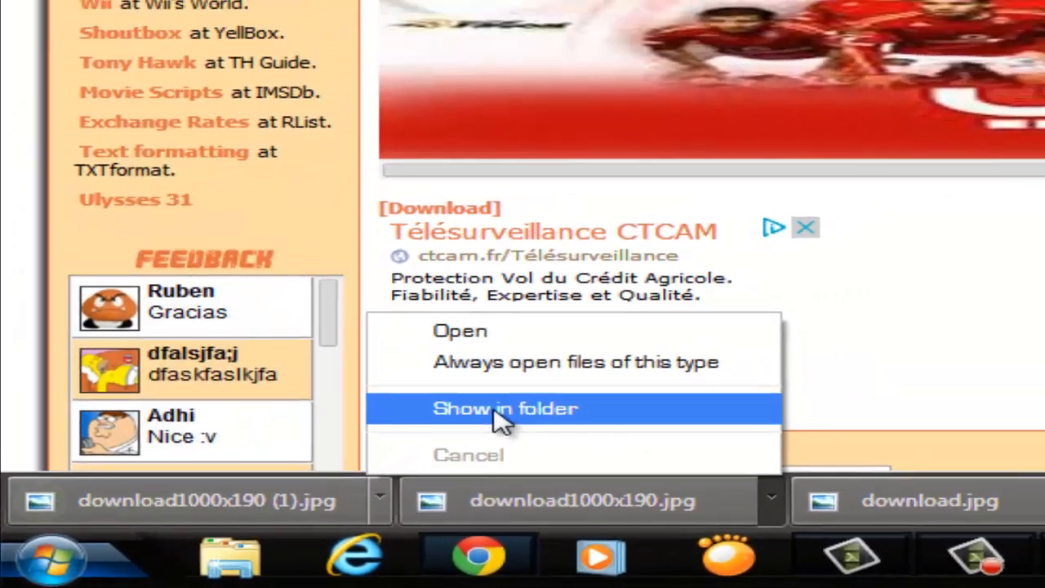
pyautogui.click(572, 391)
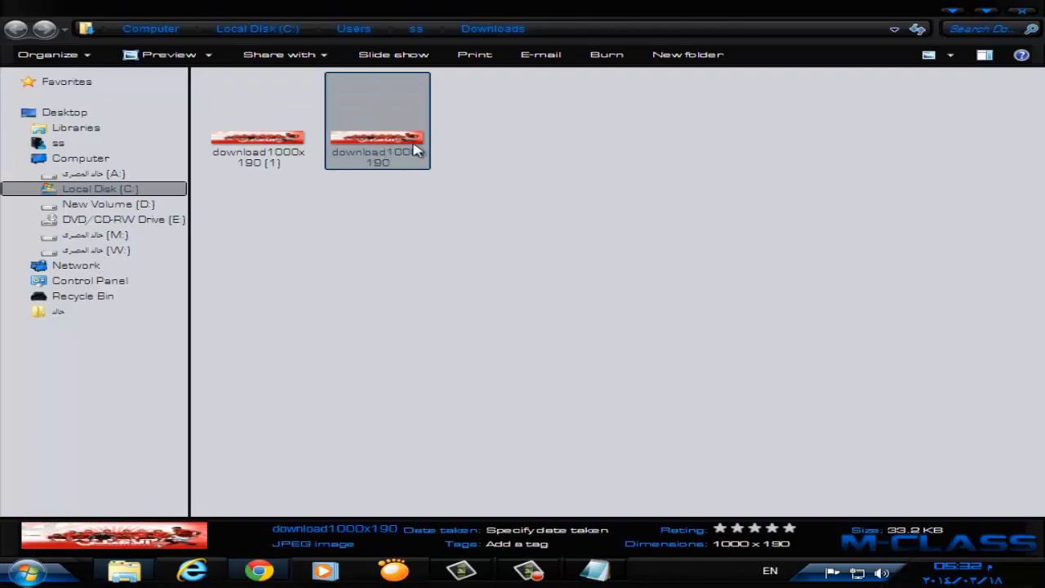
pyautogui.click(1023, 15)
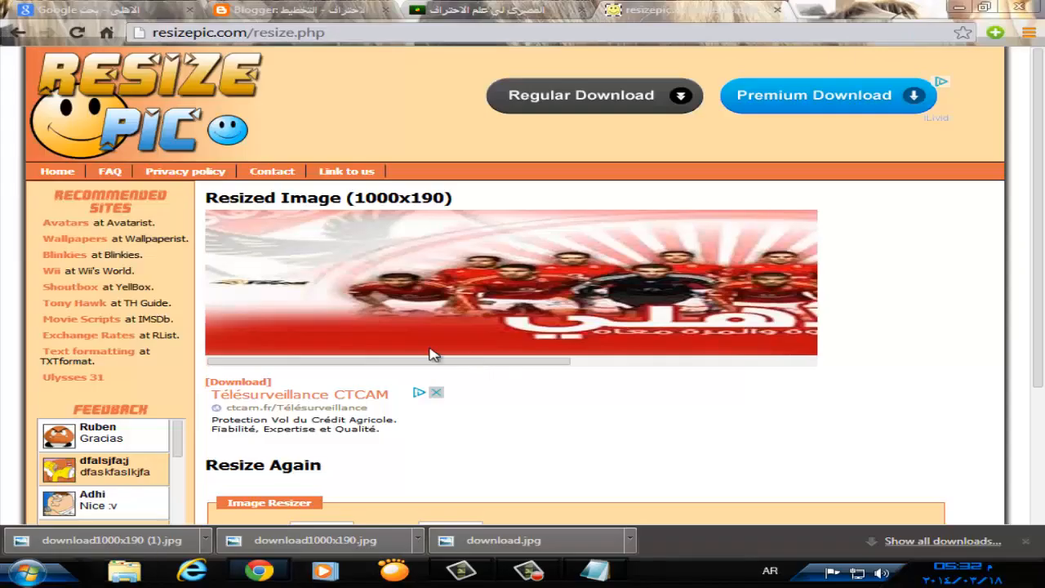
# Save the resized image shown on the page to the Desktop as the JPEG image "resizedimage"
pyautogui.rightClick(433, 256)
pyautogui.click(490, 292)
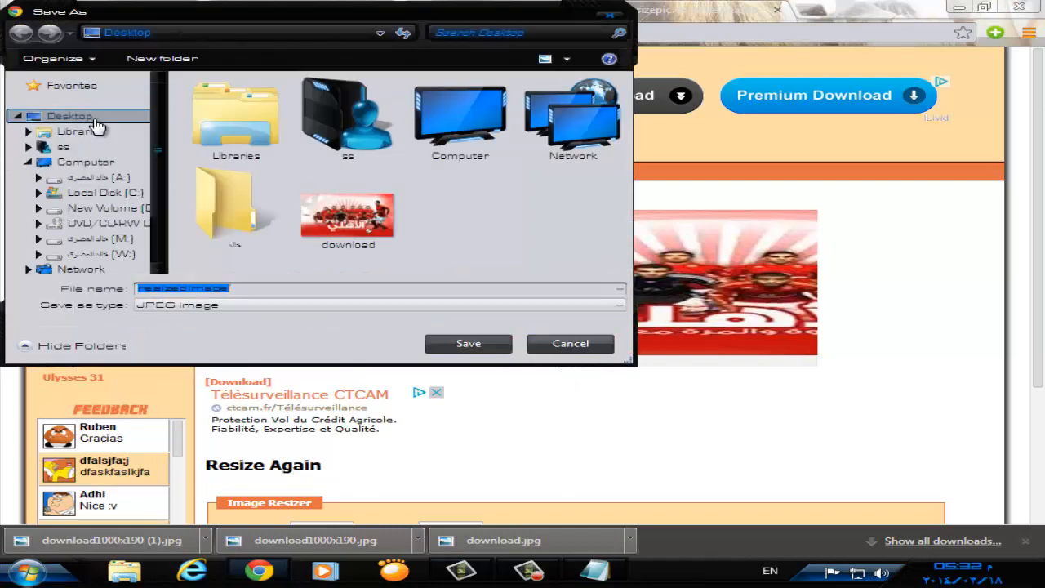
pyautogui.click(96, 122)
pyautogui.click(467, 343)
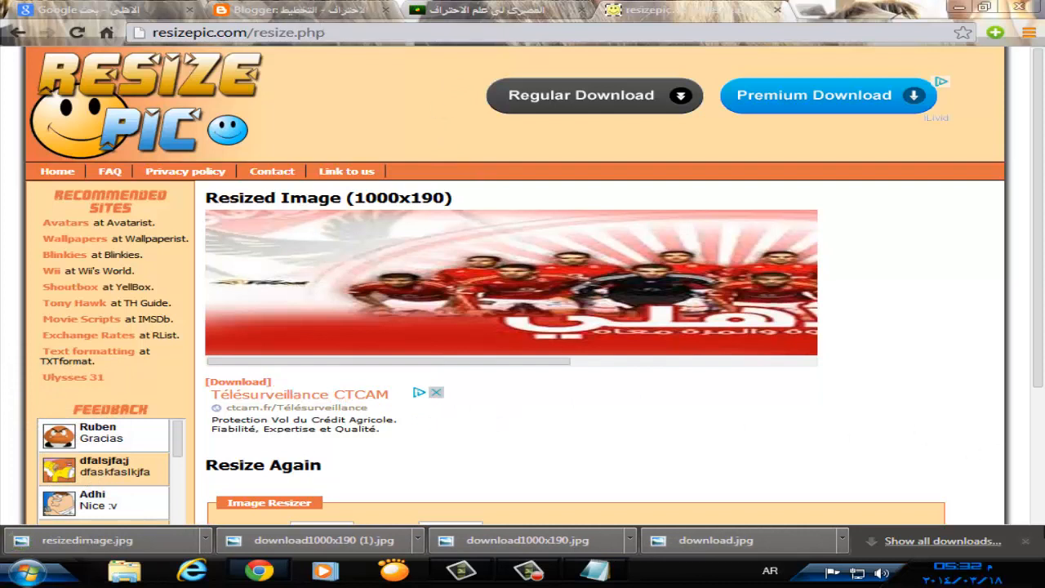
# Switch to the Blogger layout page, open the blog header's settings and start choosing an image file from the computer
pyautogui.click(1026, 541)
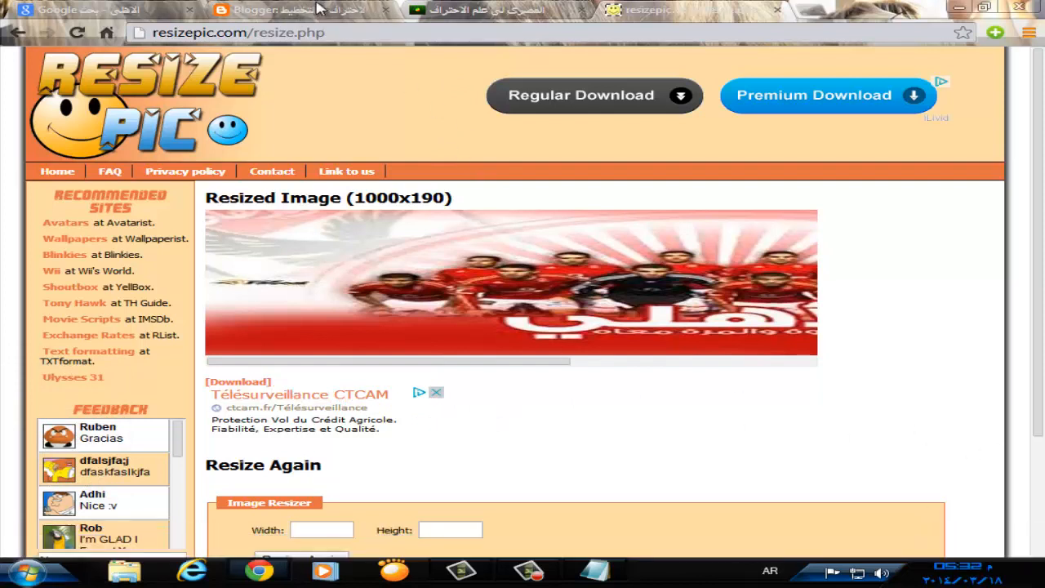
pyautogui.click(310, 9)
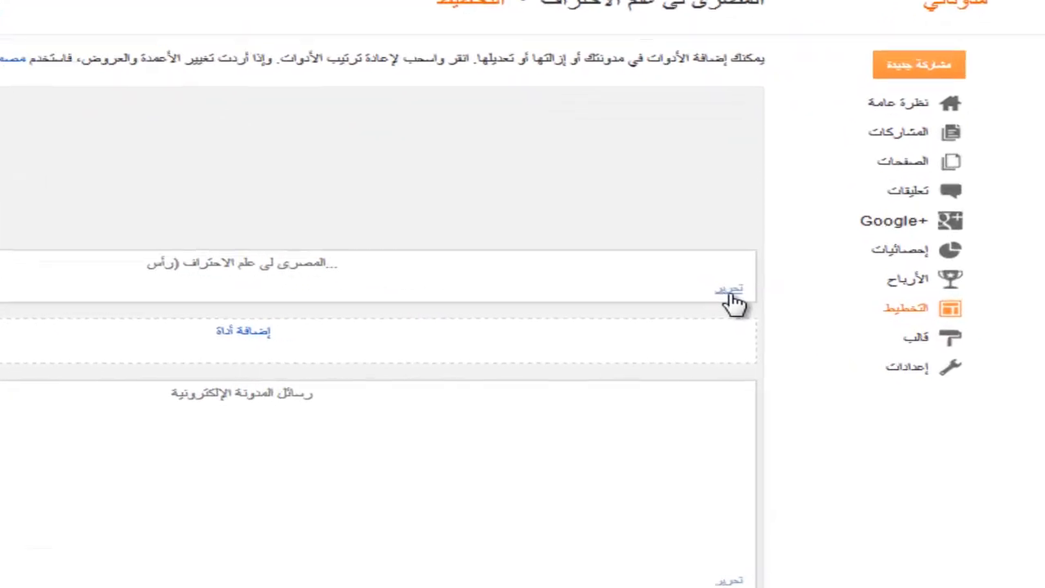
pyautogui.click(821, 313)
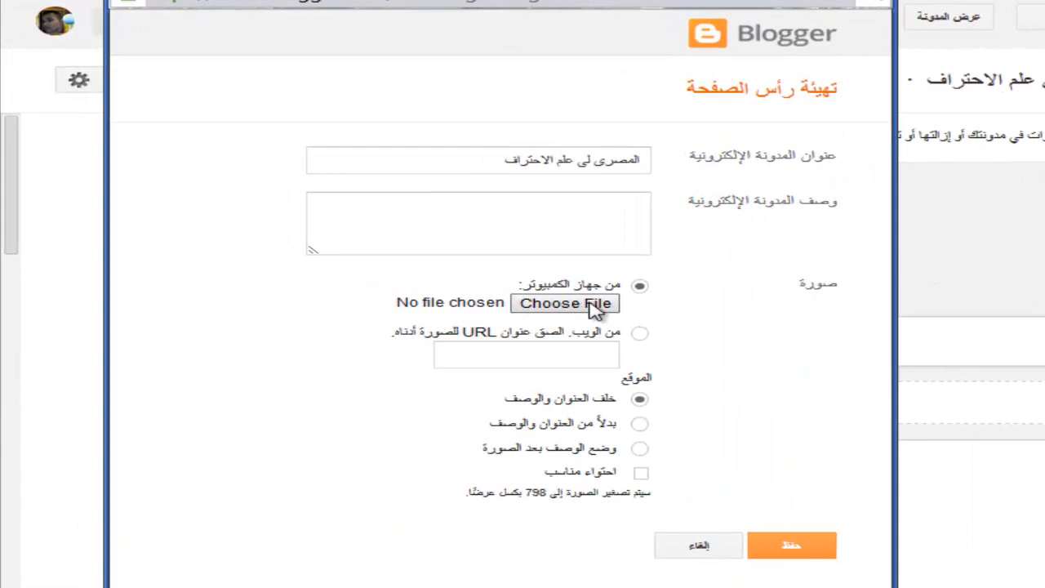
pyautogui.click(566, 313)
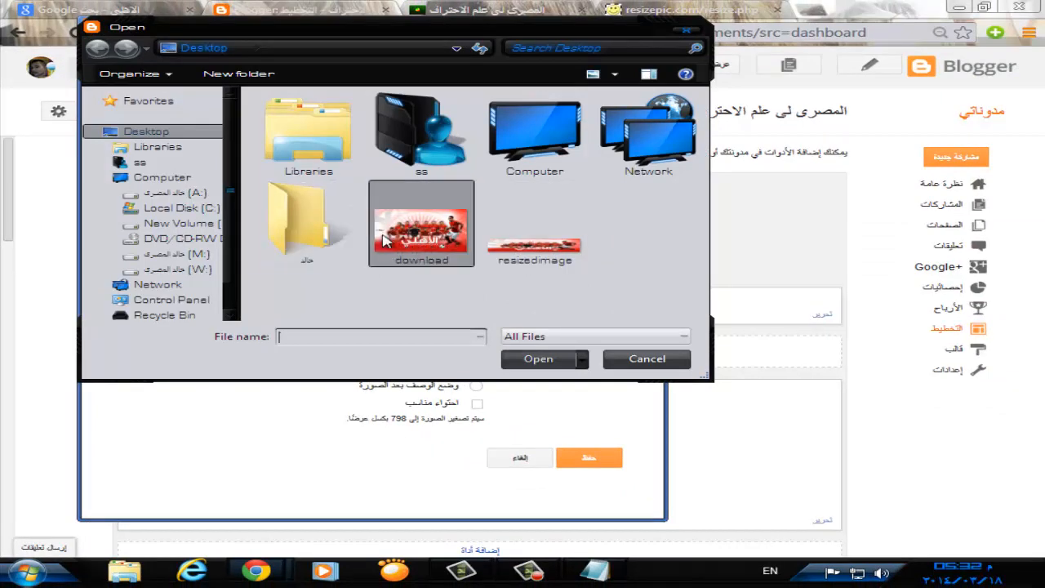
# Return to the header settings window and upload resizedimage from the Desktop as the header image
pyautogui.click(713, 11)
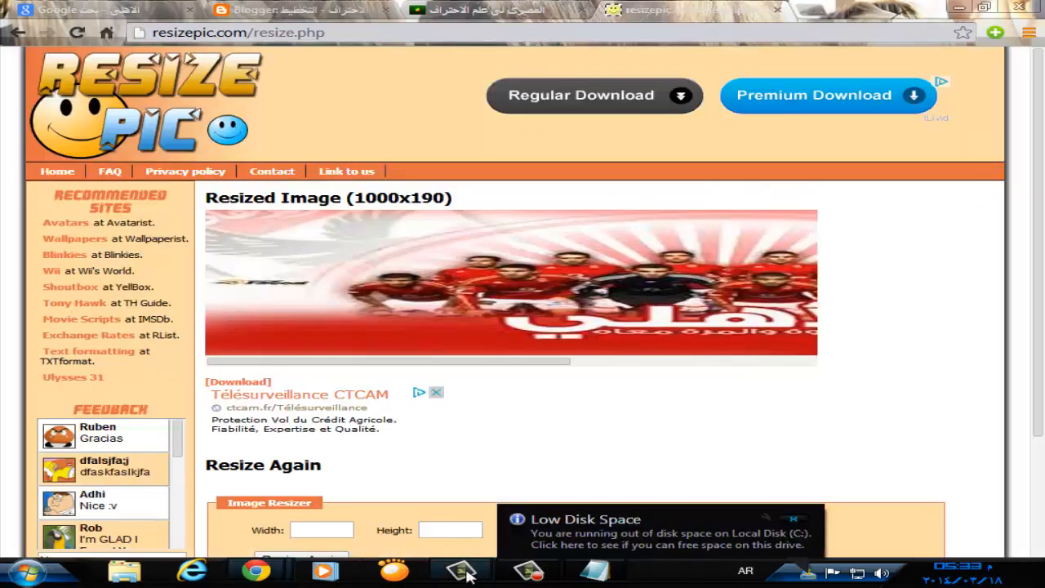
pyautogui.moveTo(260, 571)
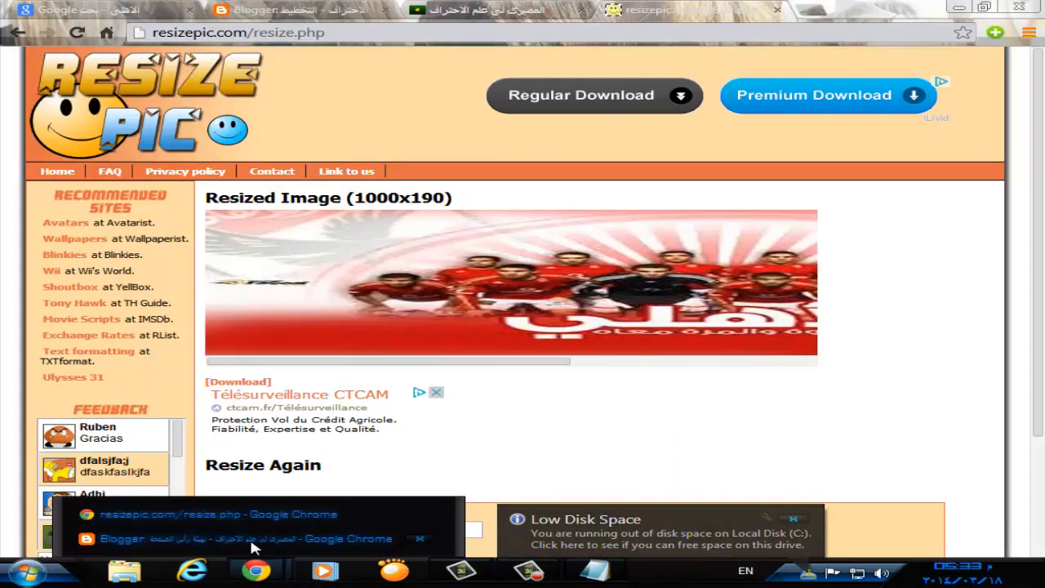
pyautogui.click(269, 539)
pyautogui.click(524, 292)
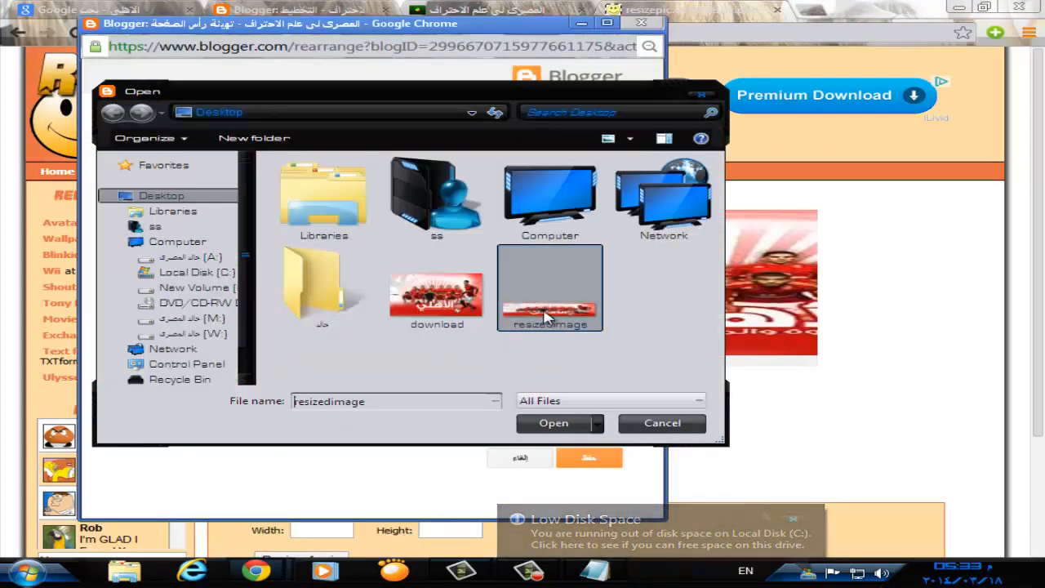
pyautogui.click(549, 425)
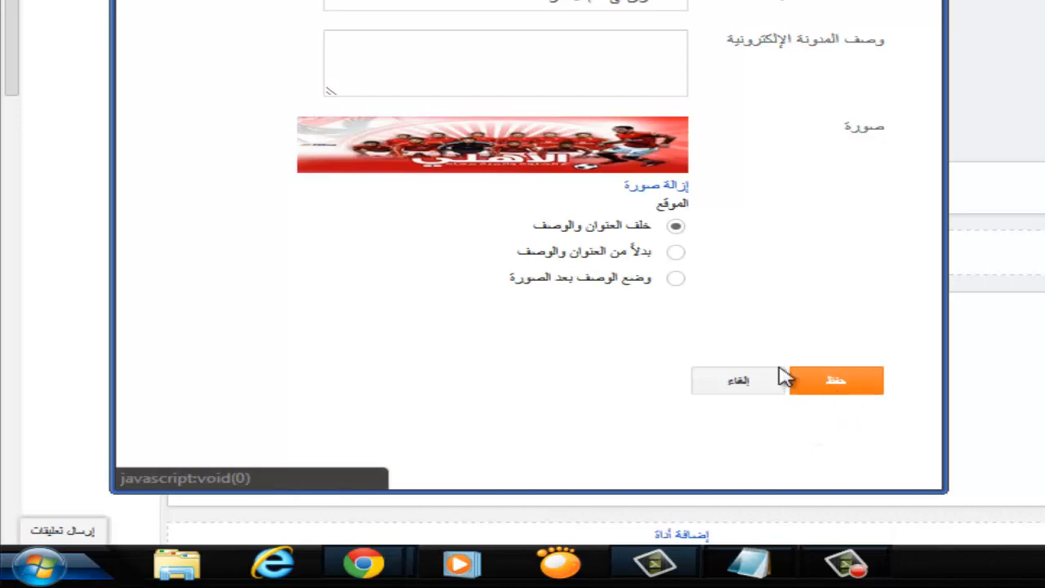
# Save the header settings with the uploaded image, and save the layout arrangement
pyautogui.click(805, 377)
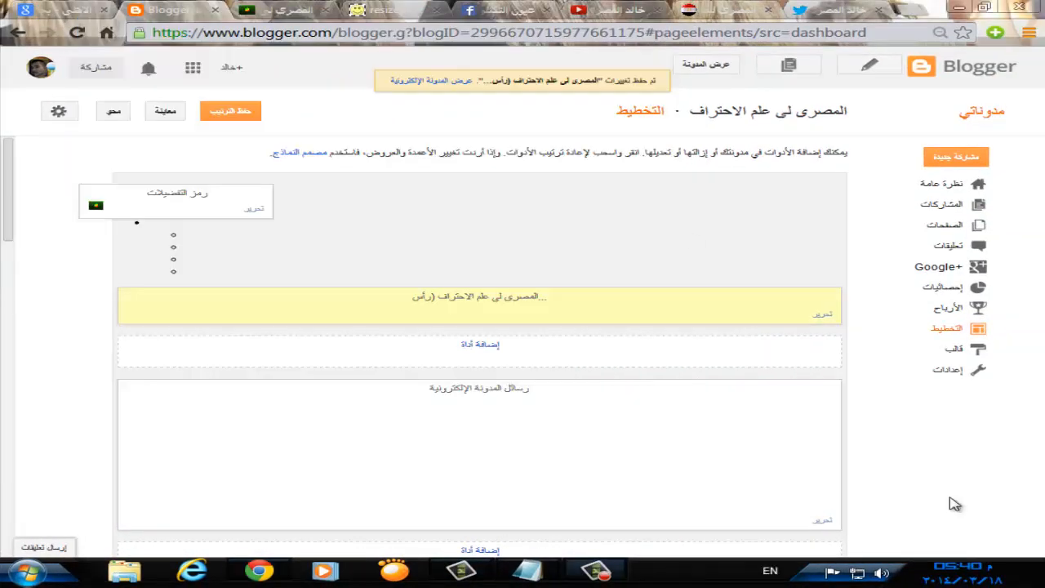
pyautogui.click(243, 115)
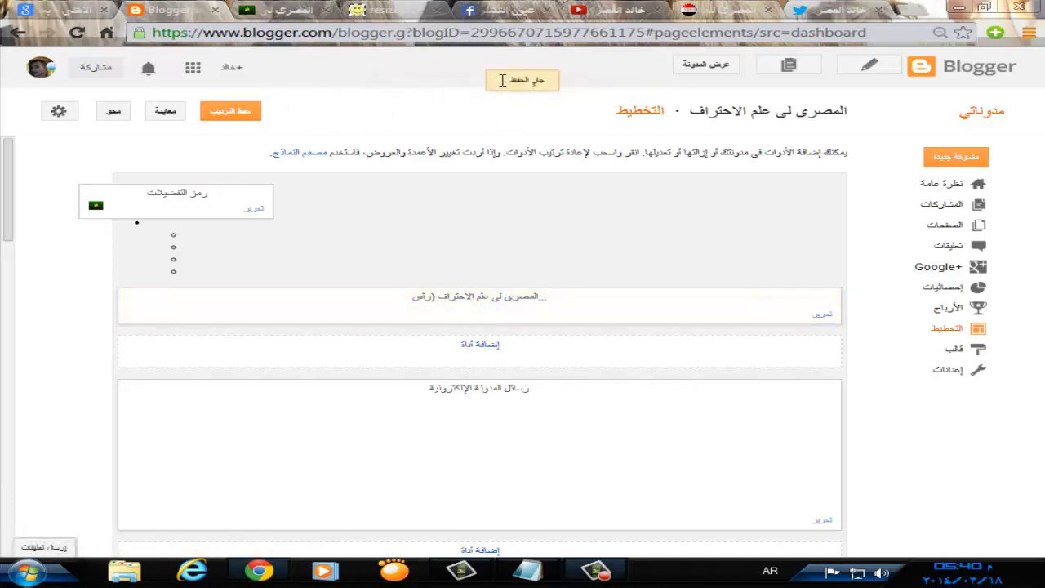
# Open the blog from Blogger to check the header image on the live page
pyautogui.click(473, 88)
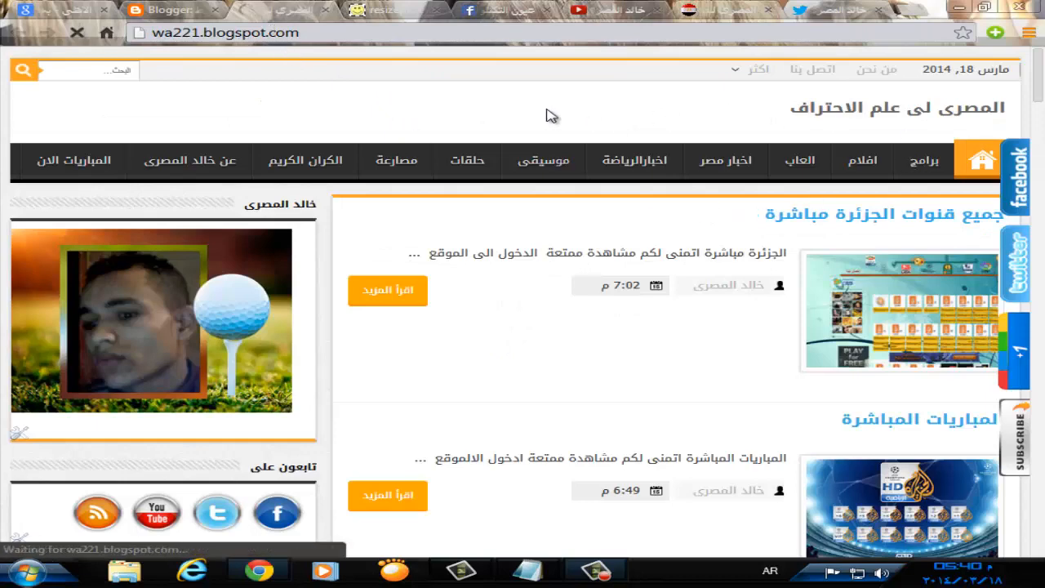
pyautogui.click(601, 572)
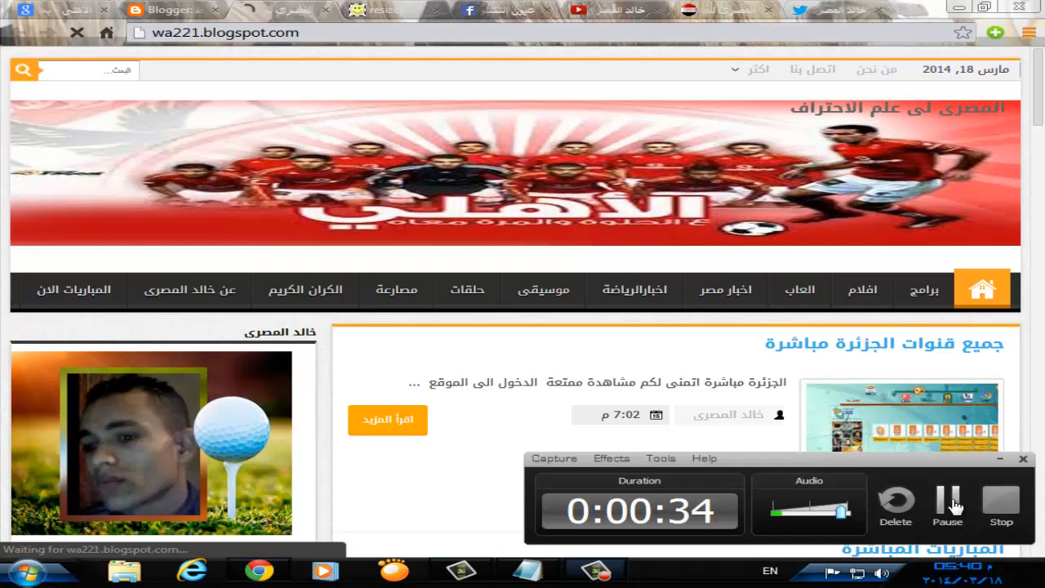
pyautogui.click(681, 250)
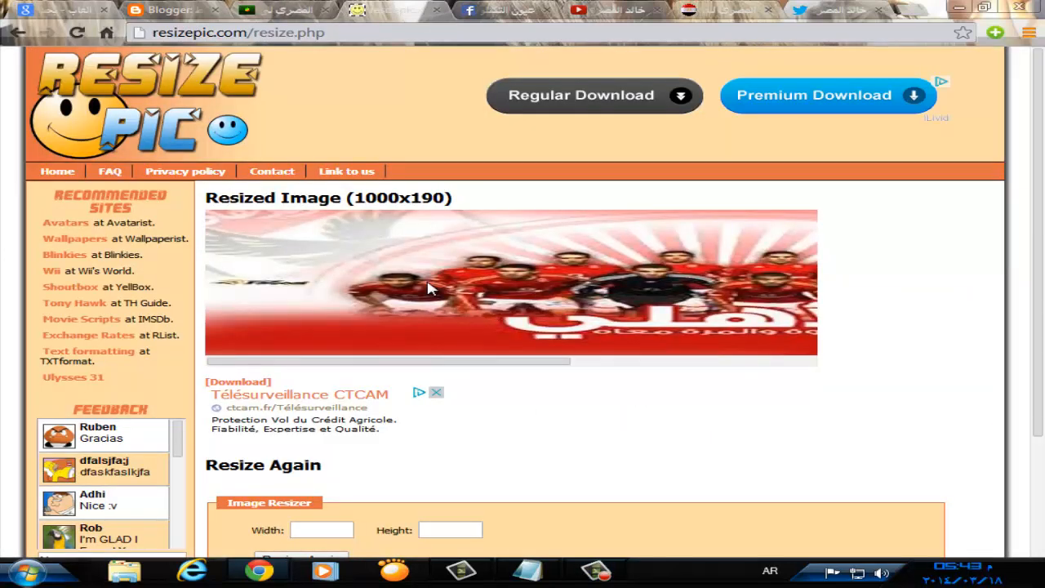
# Look through the open Google Images, Facebook page, YouTube channel, second blog and Twitter profile pages in turn
pyautogui.click(71, 15)
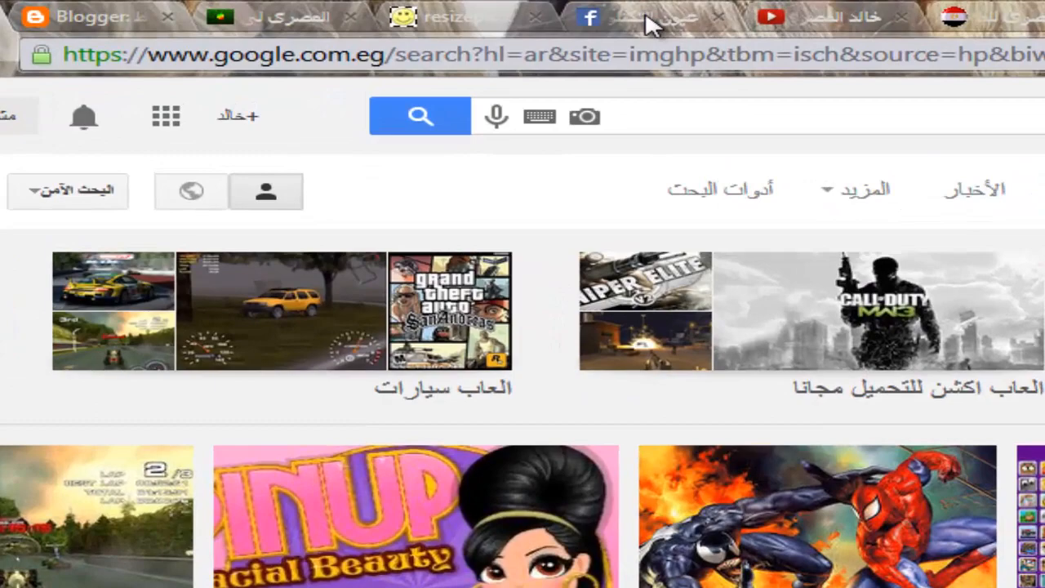
pyautogui.click(510, 11)
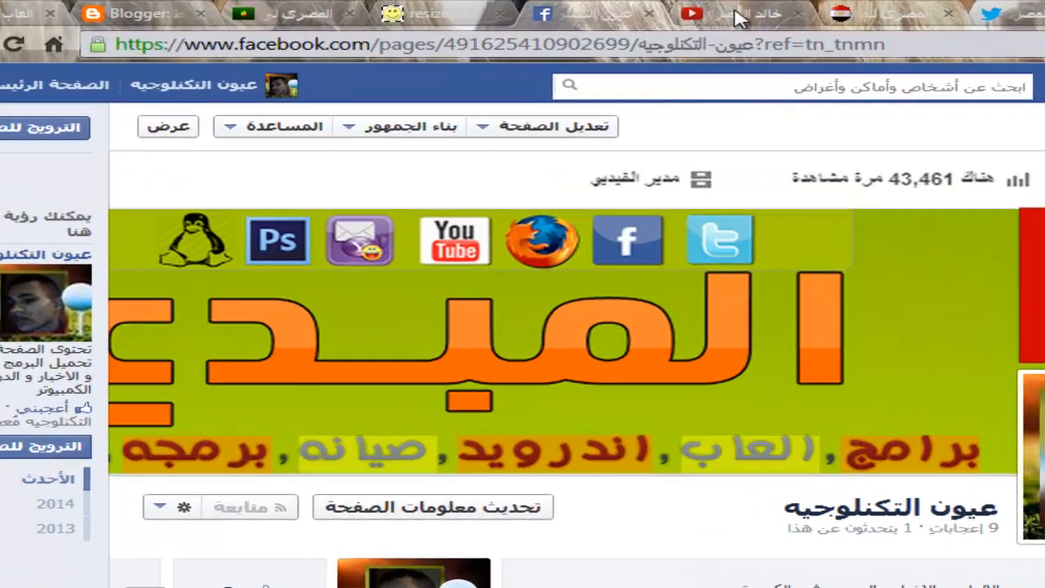
pyautogui.click(600, 11)
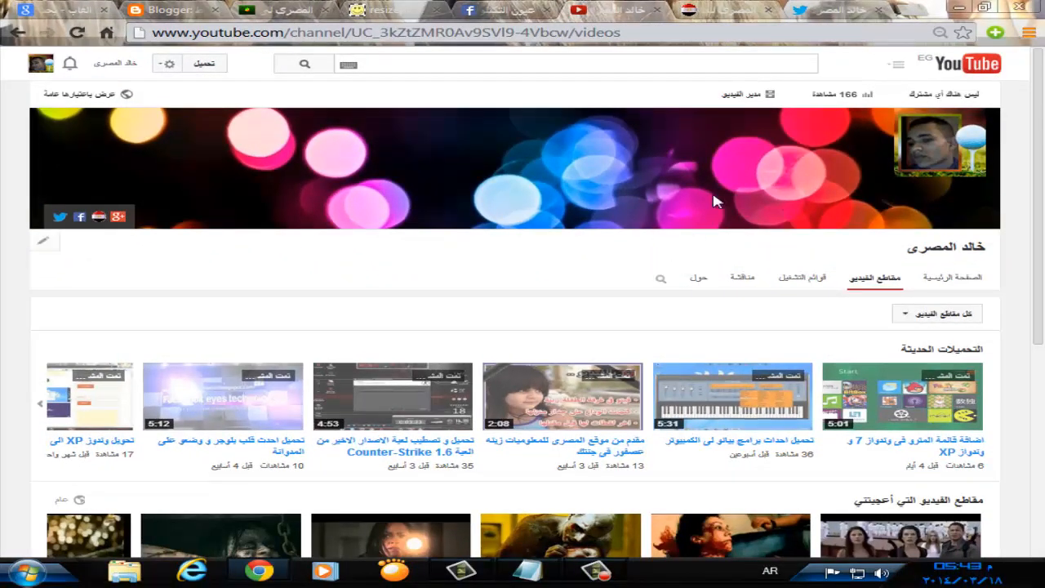
pyautogui.click(733, 9)
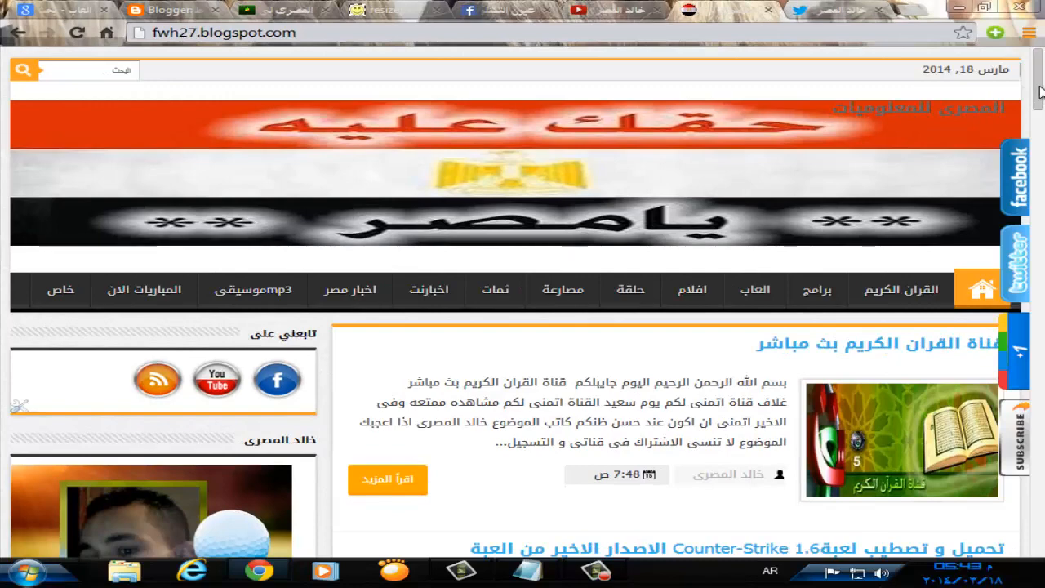
pyautogui.scroll(-6, 558, 314)
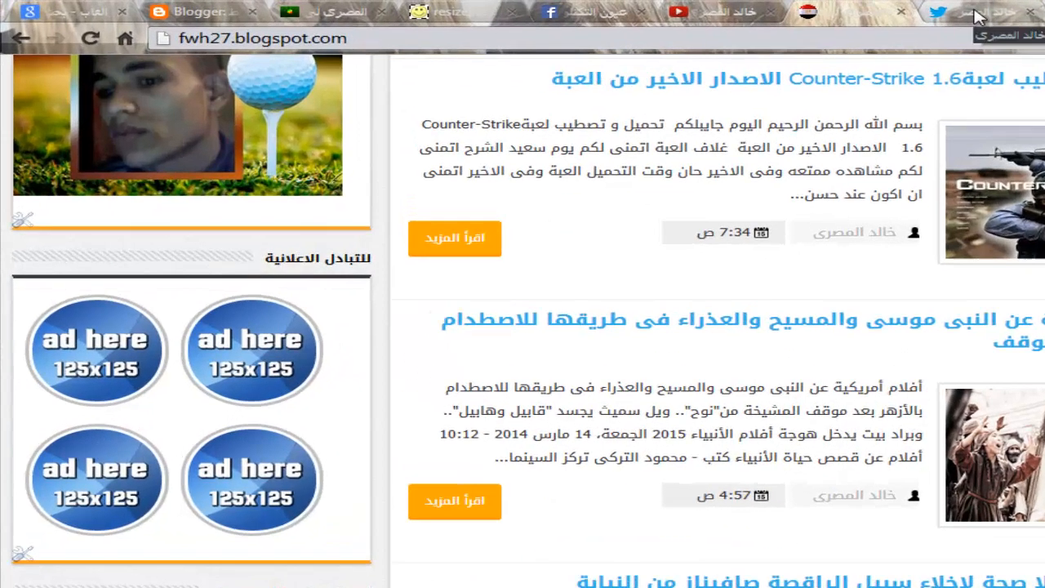
pyautogui.click(831, 15)
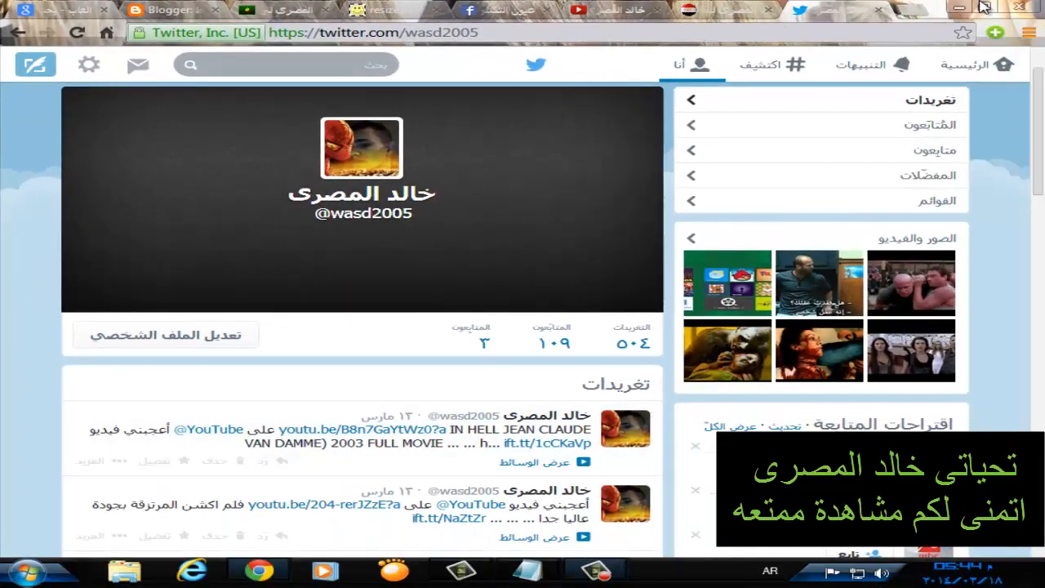
# Minimize the browser to reveal the desktop, and bring up the screen recorder
pyautogui.click(960, 7)
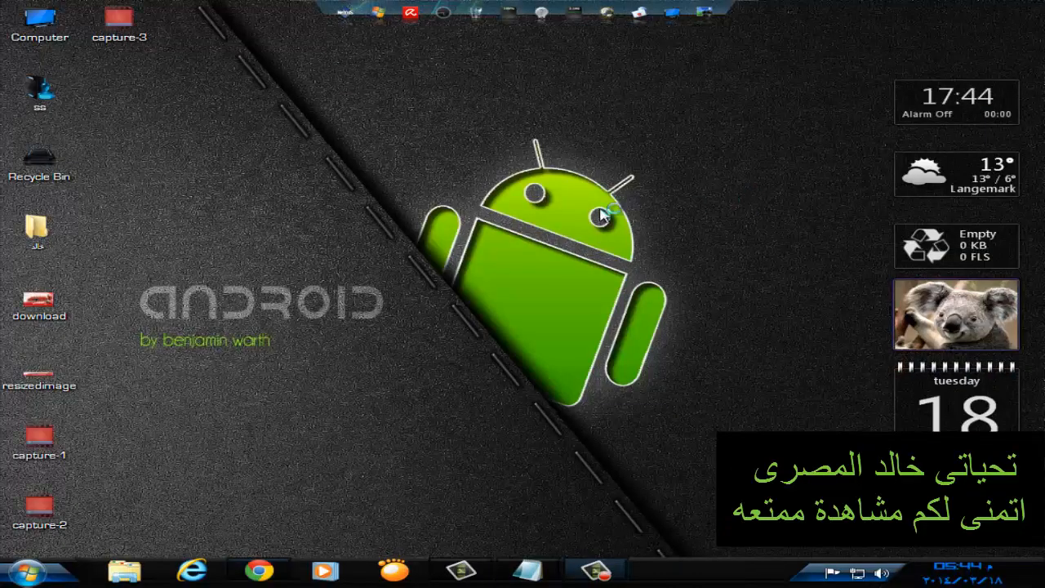
pyautogui.rightClick(405, 129)
pyautogui.click(449, 175)
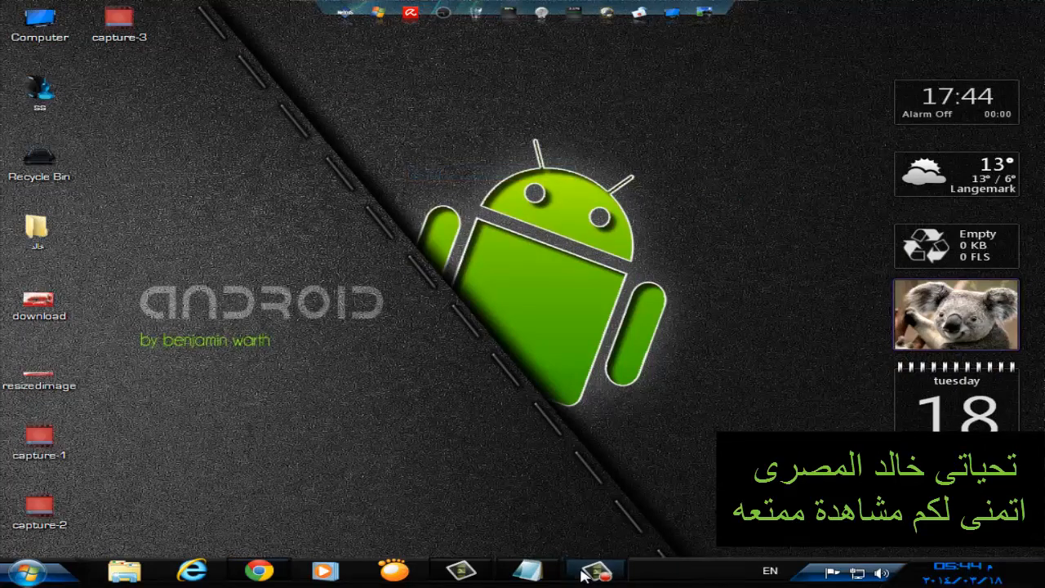
pyautogui.click(611, 574)
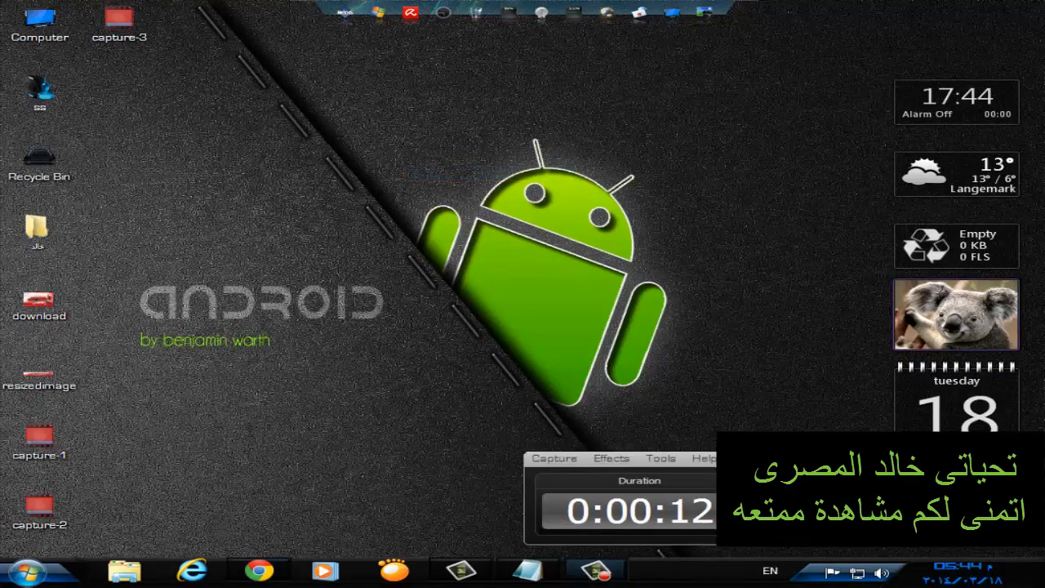